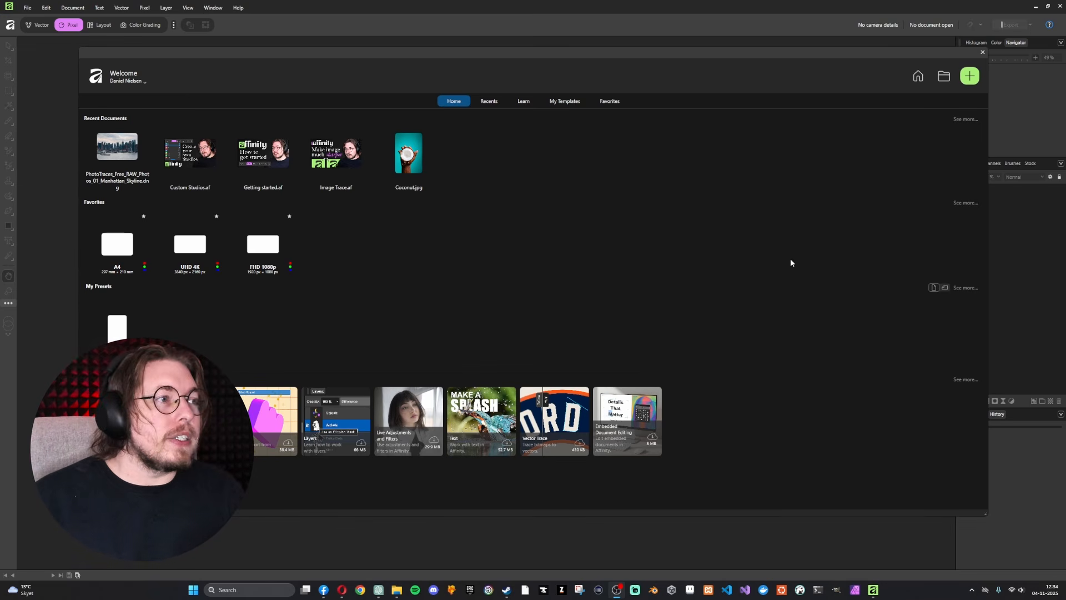
# - Dismiss the welcome window, switch to File Explorer and open the "Images before" folder
pyautogui.moveTo(665, 59)
pyautogui.mouseDown()
pyautogui.moveTo(725, 71)
pyautogui.moveTo(676, 60)
pyautogui.mouseUp()
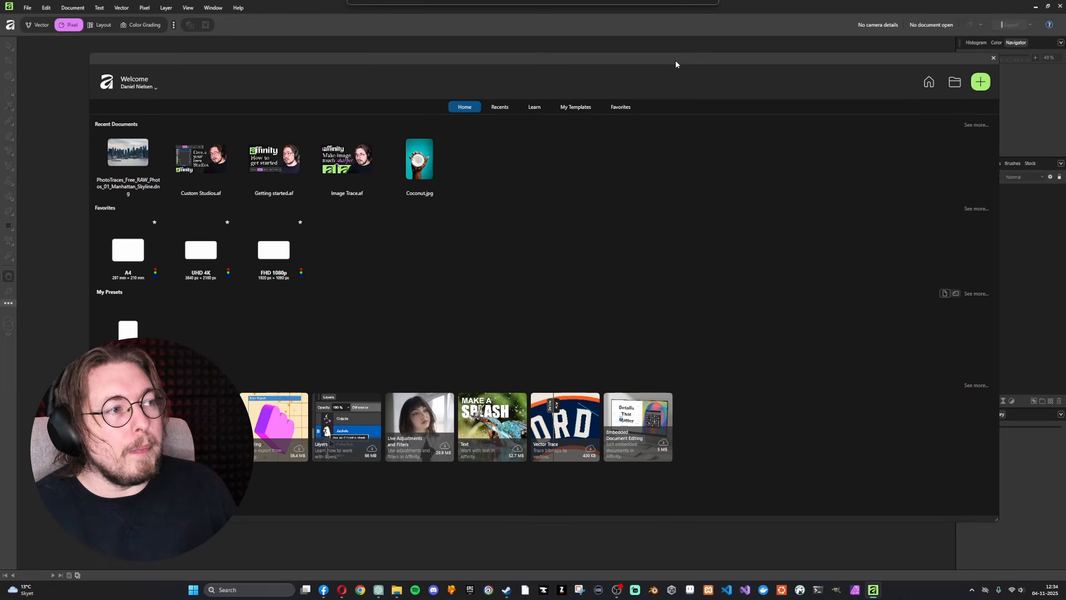
pyautogui.click(994, 58)
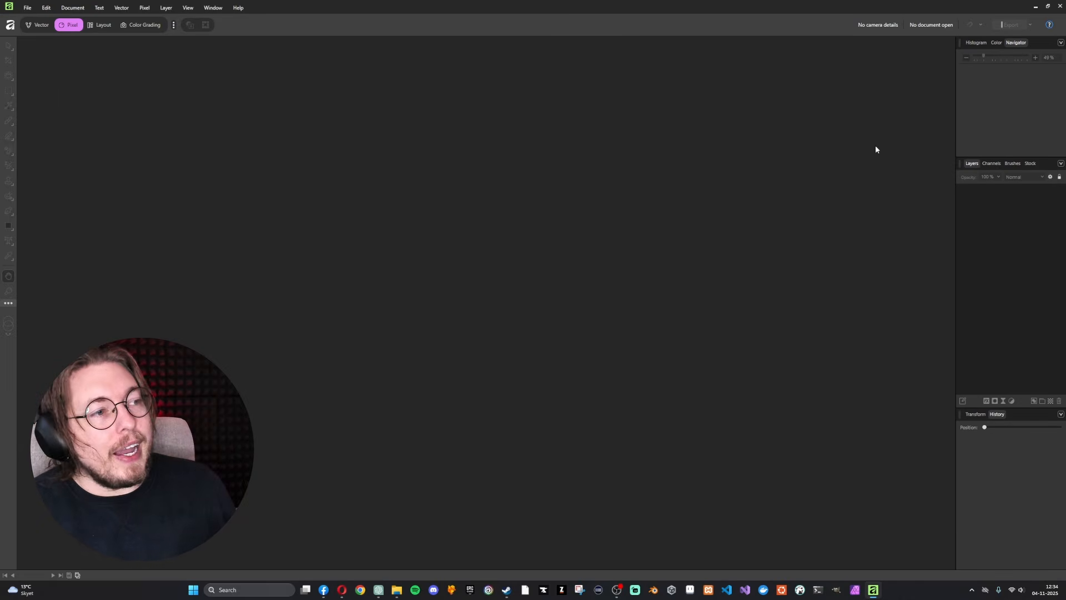
pyautogui.click(402, 589)
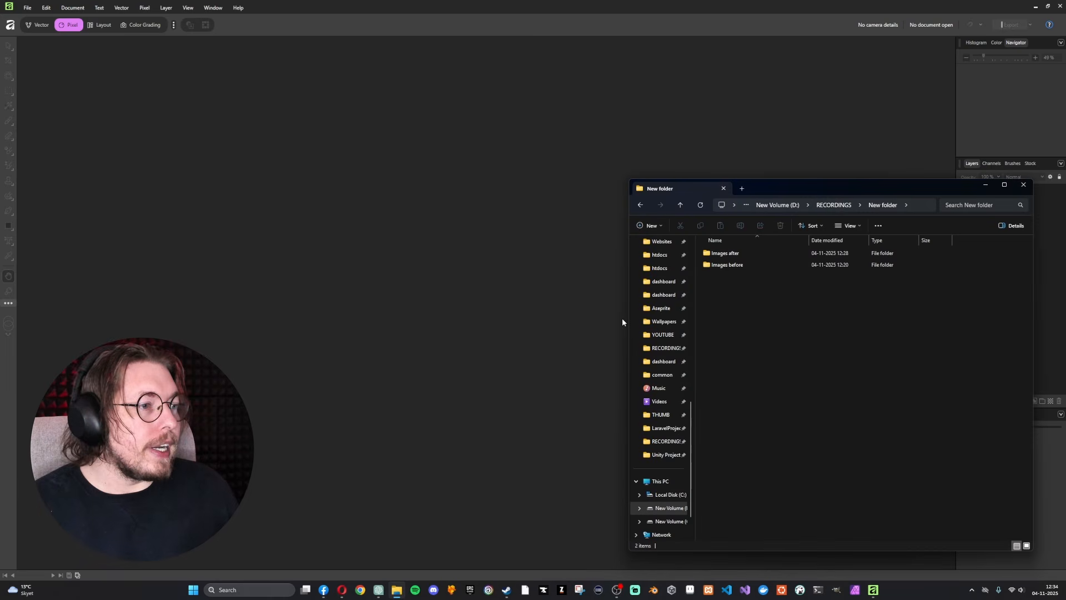
pyautogui.moveTo(792, 183); pyautogui.dragTo(301, 103)
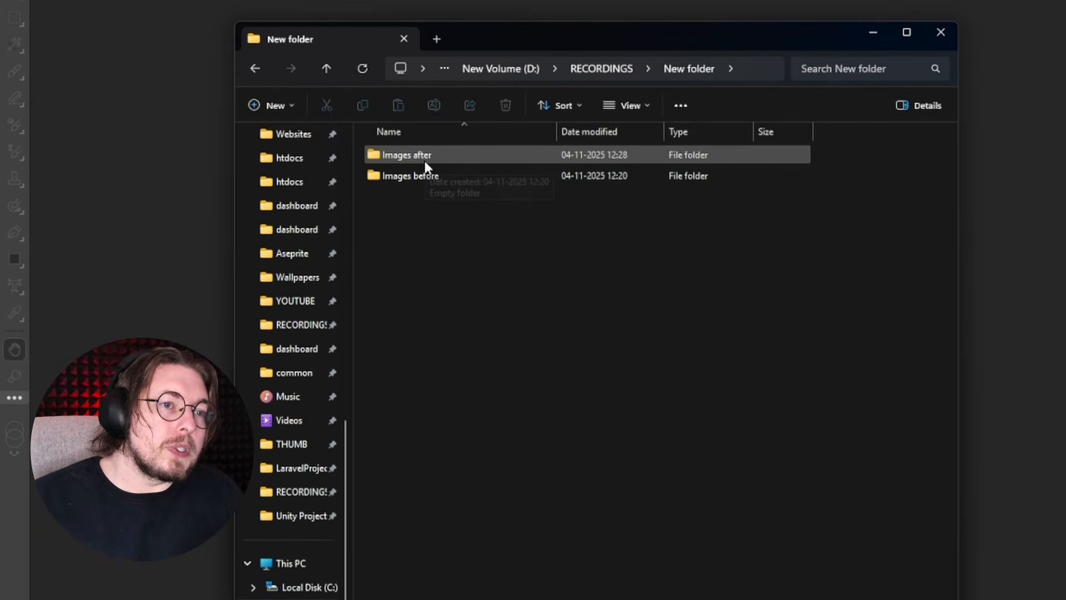
pyautogui.doubleClick(427, 176)
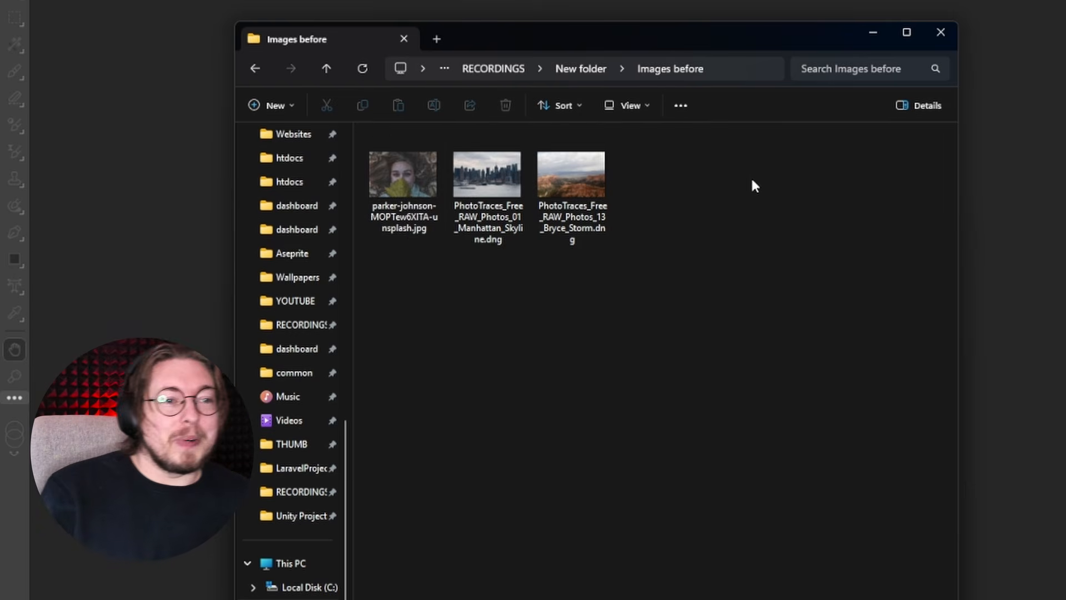
pyautogui.moveTo(693, 167); pyautogui.dragTo(670, 207)
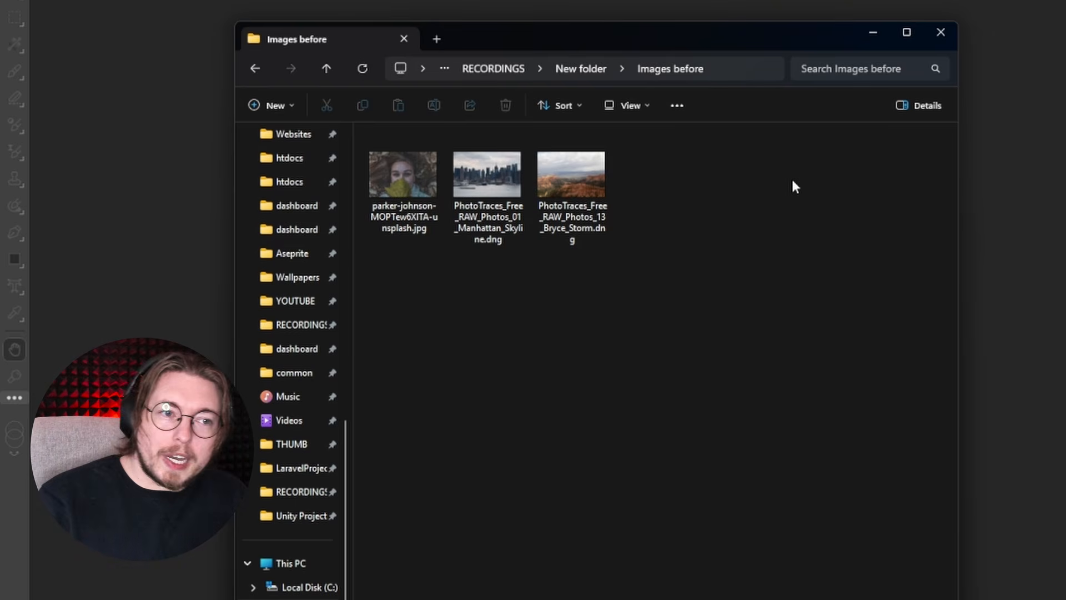
# - Open the Manhattan Skyline .dng photo from the folder in Affinity and develop the RAW image
pyautogui.click(507, 209)
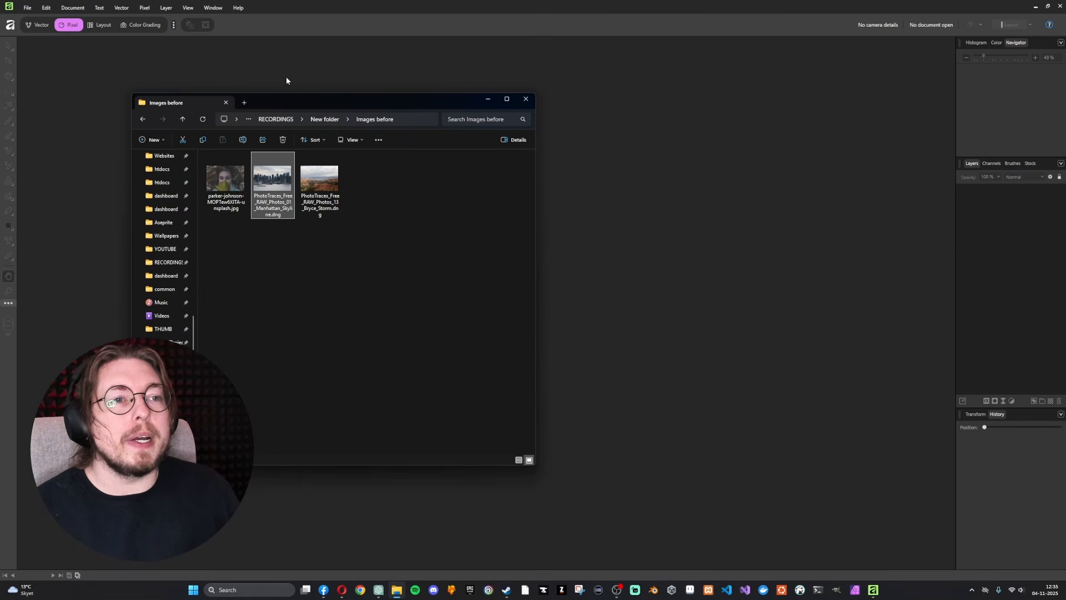
pyautogui.moveTo(286, 81); pyautogui.dragTo(285, 67)
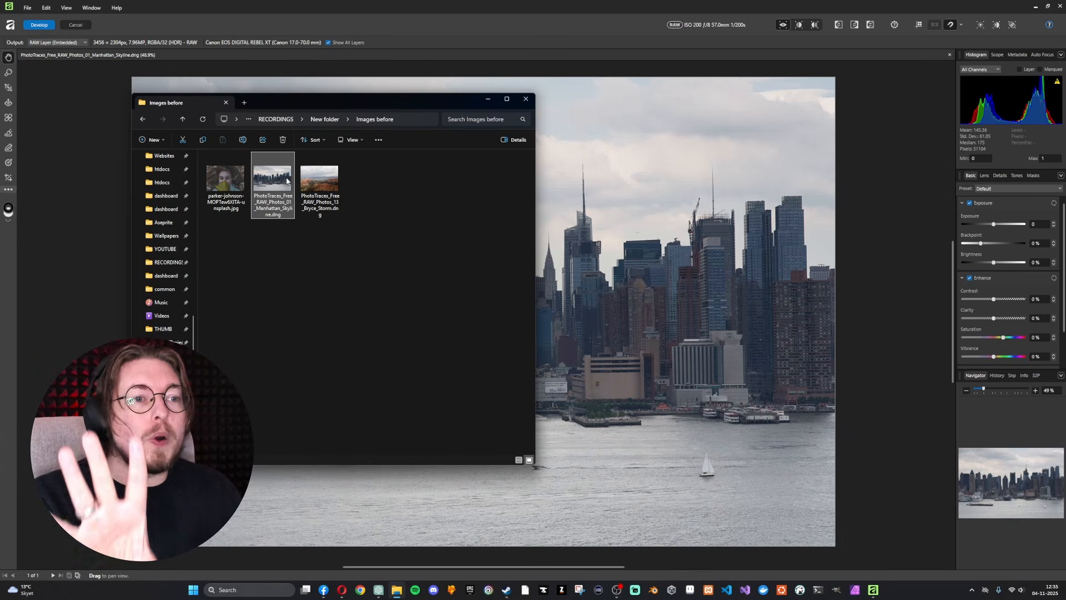
pyautogui.click(499, 7)
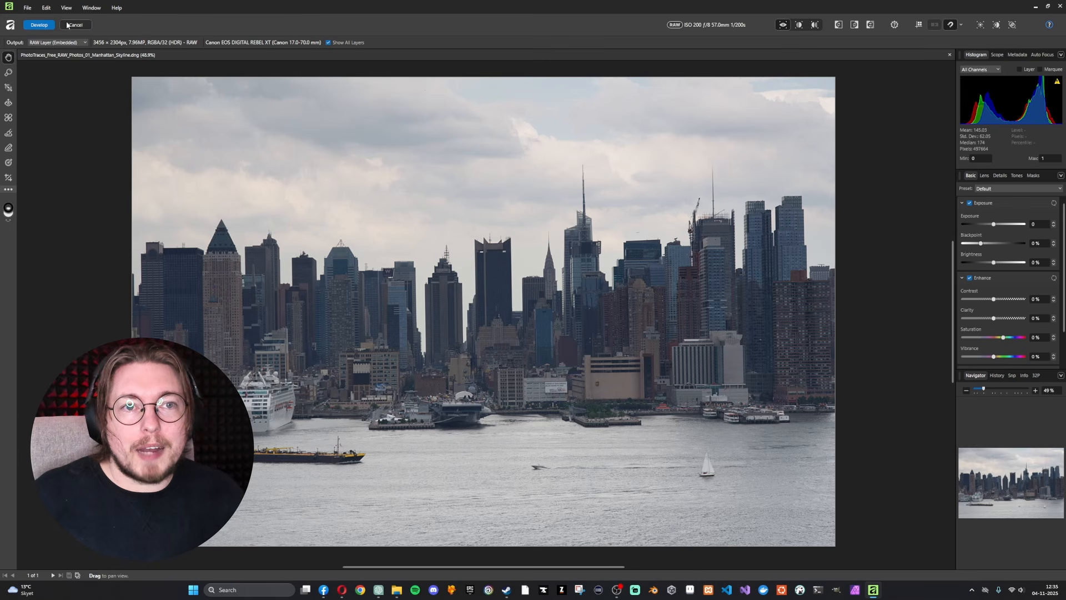
pyautogui.click(40, 25)
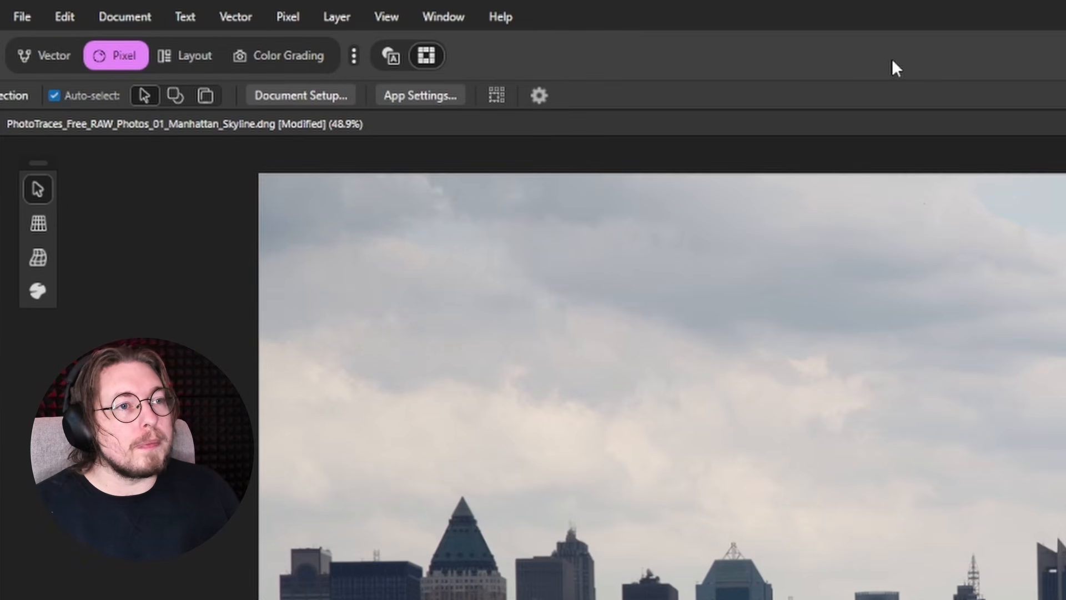
# - Enable the Macro panel through the interface customisation settings and dock it beside the tools
pyautogui.rightClick(891, 55)
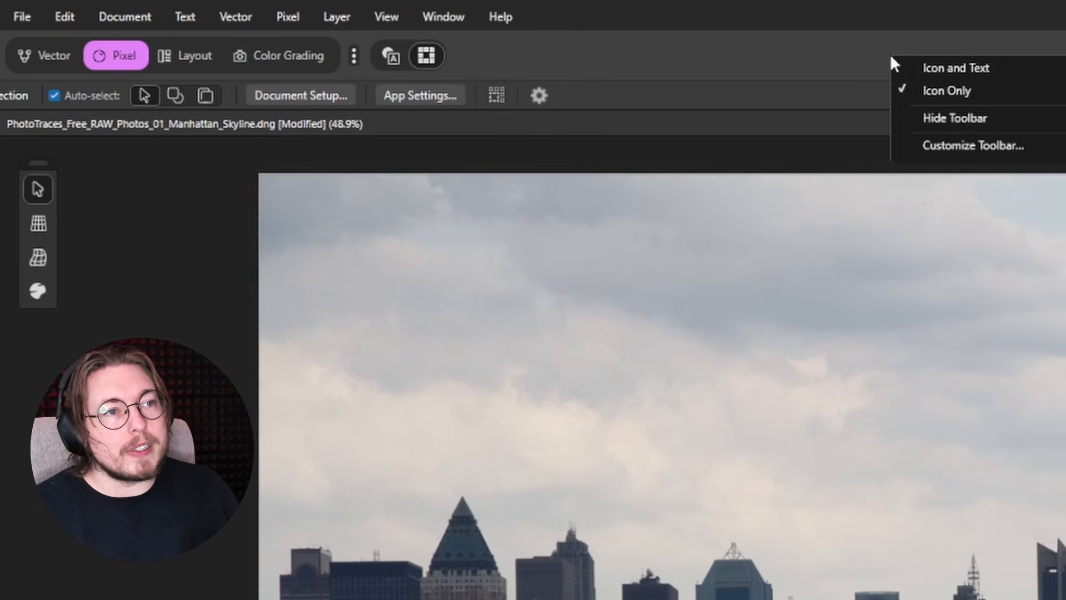
pyautogui.click(1011, 146)
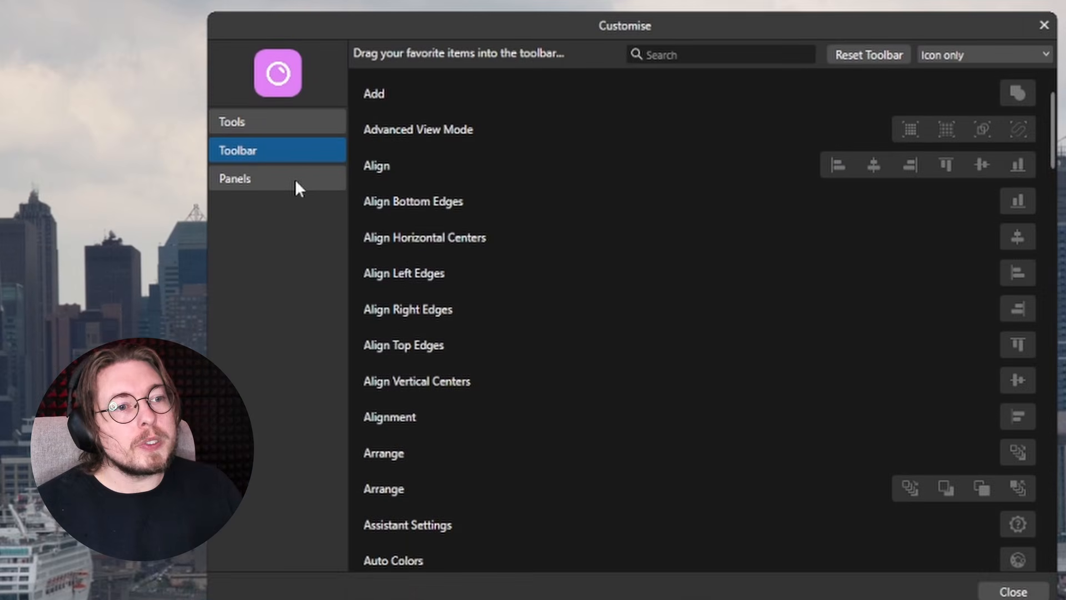
pyautogui.click(295, 179)
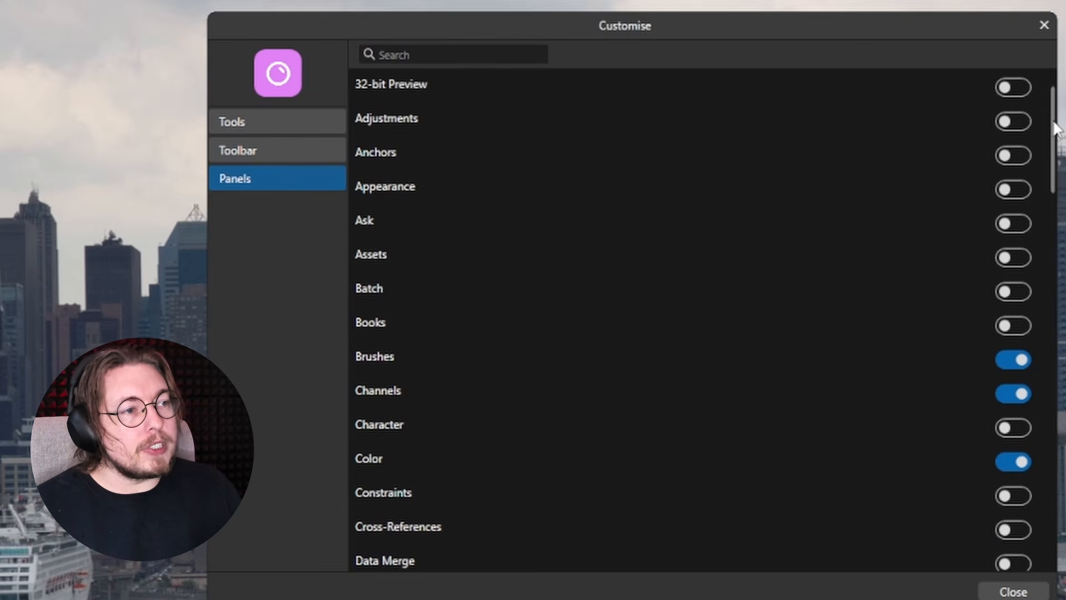
pyautogui.moveTo(1058, 130); pyautogui.dragTo(1058, 330)
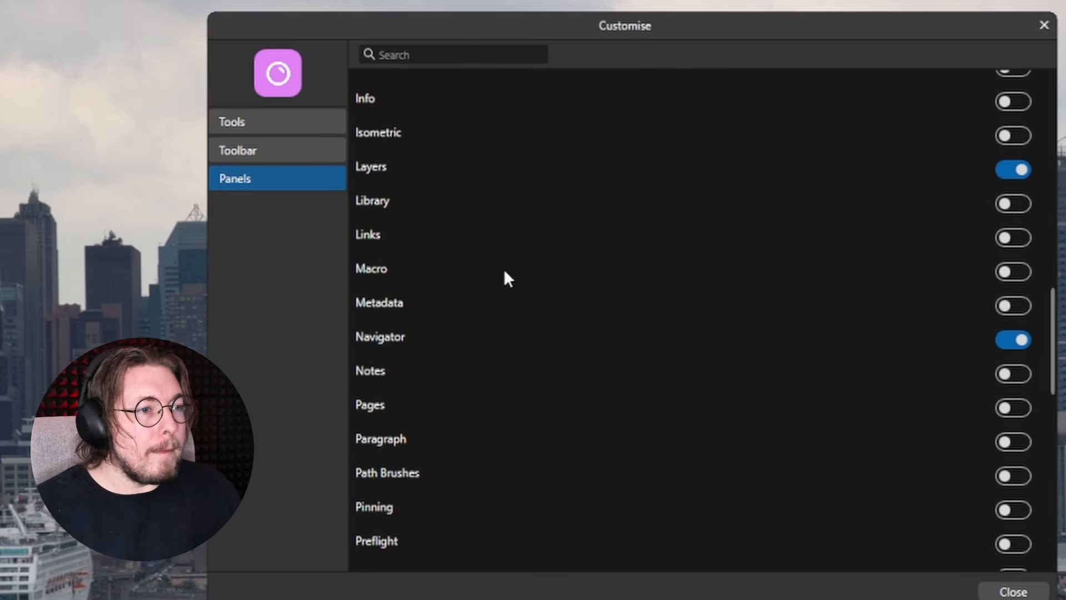
pyautogui.click(1021, 271)
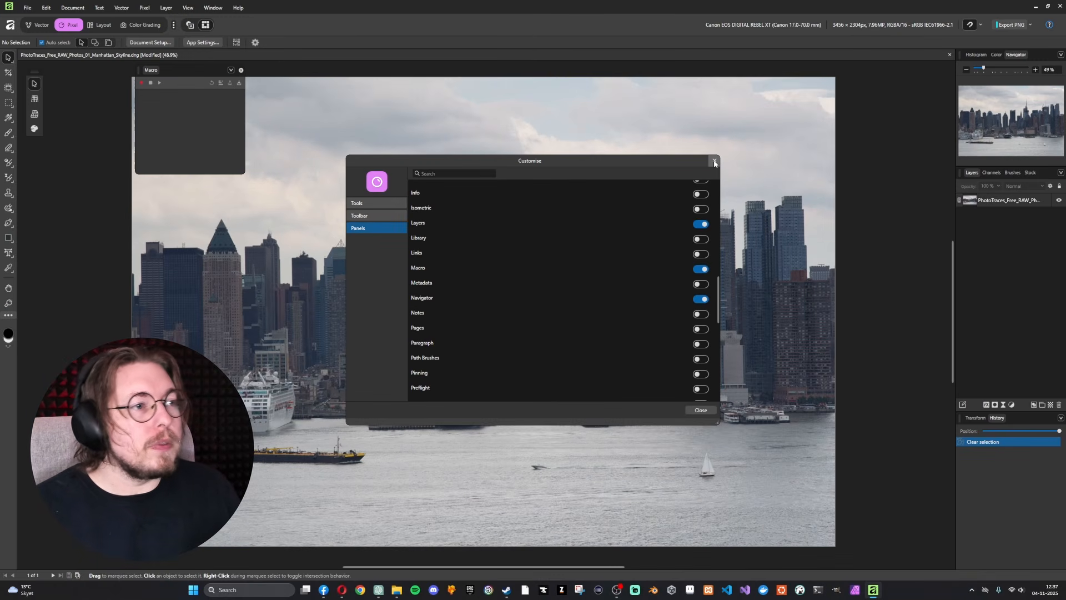
pyautogui.click(707, 410)
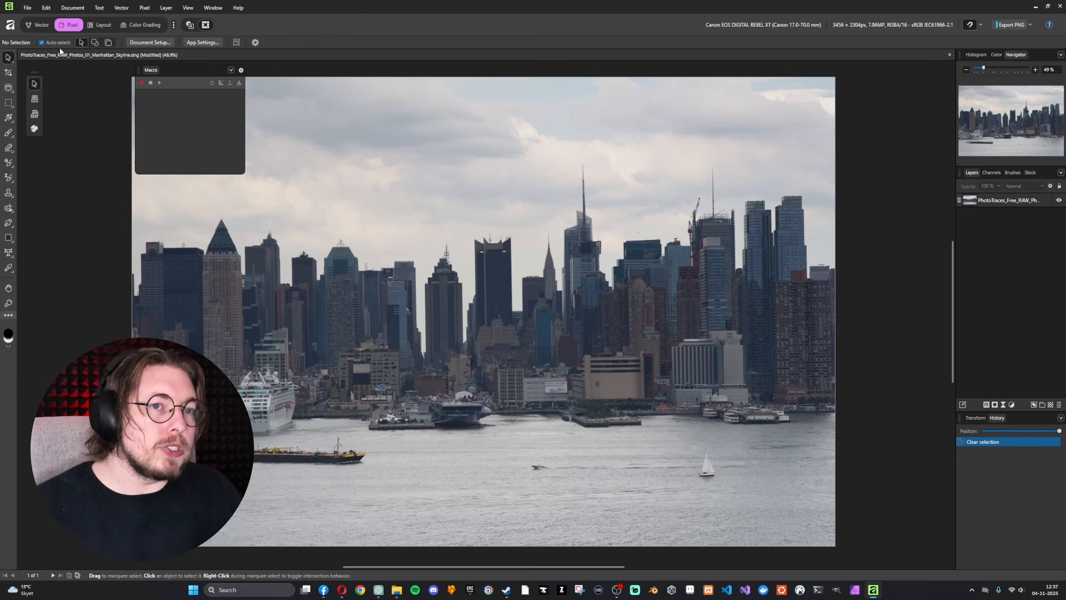
pyautogui.moveTo(168, 69); pyautogui.dragTo(21, 106)
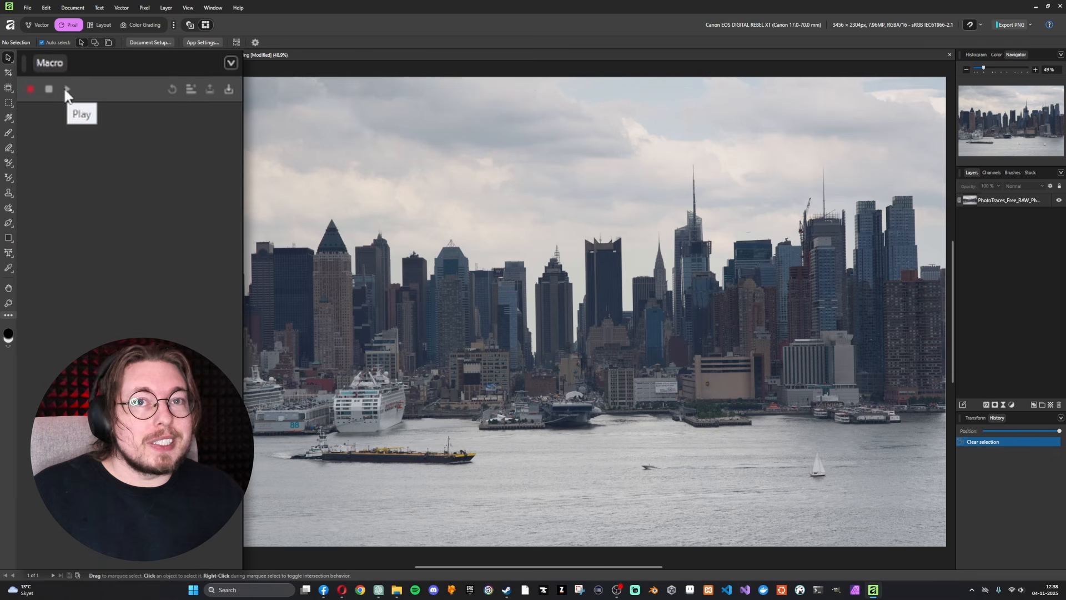
# - Start recording a macro and add an Exposure adjustment set to 0.61
pyautogui.click(27, 89)
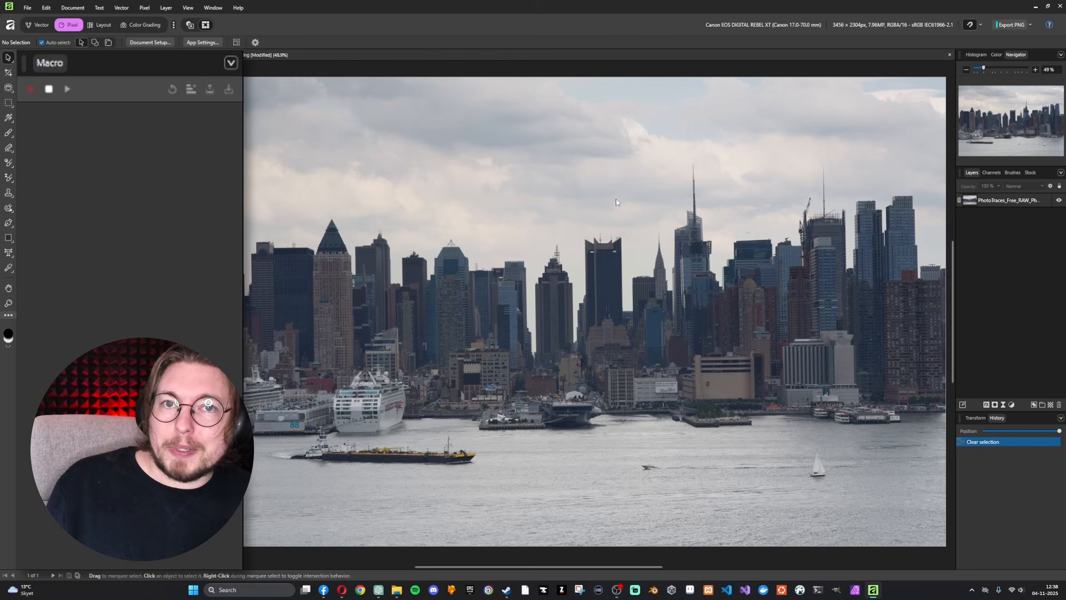
pyautogui.click(1013, 405)
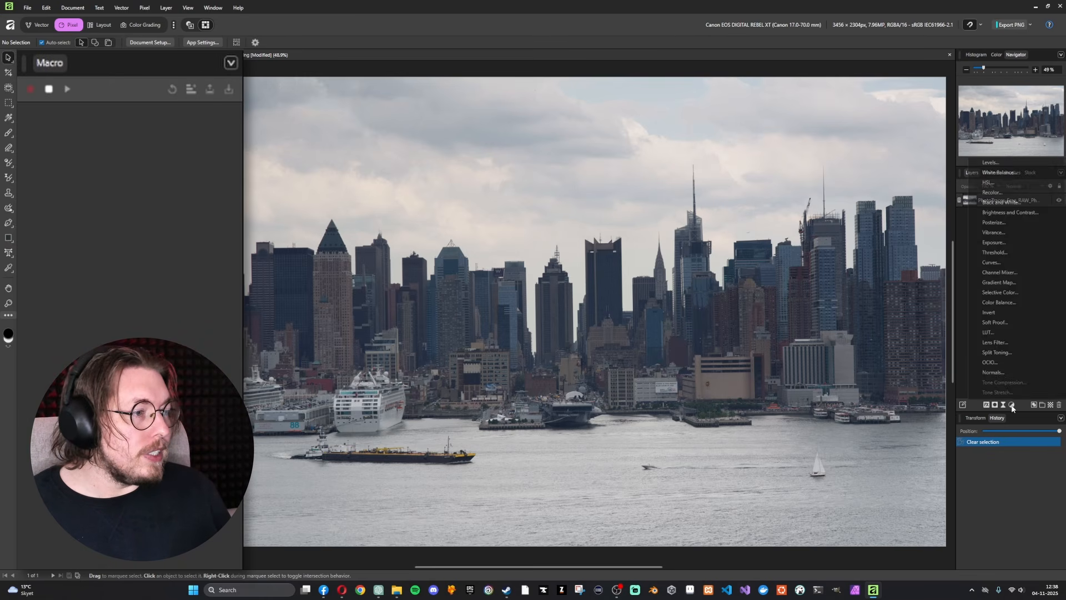
pyautogui.click(994, 243)
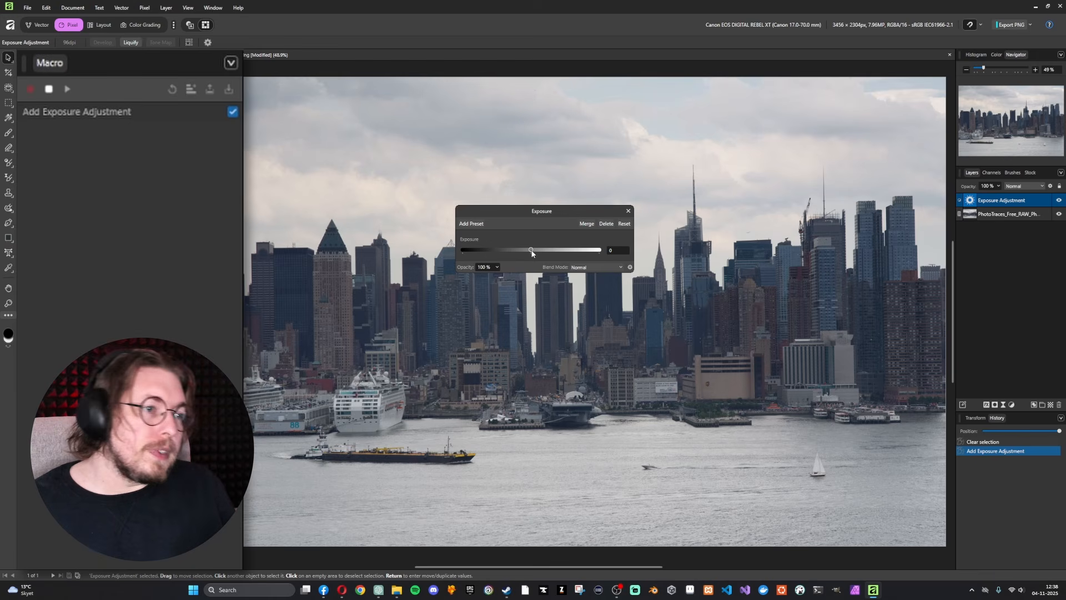
pyautogui.moveTo(533, 250); pyautogui.dragTo(533, 250)
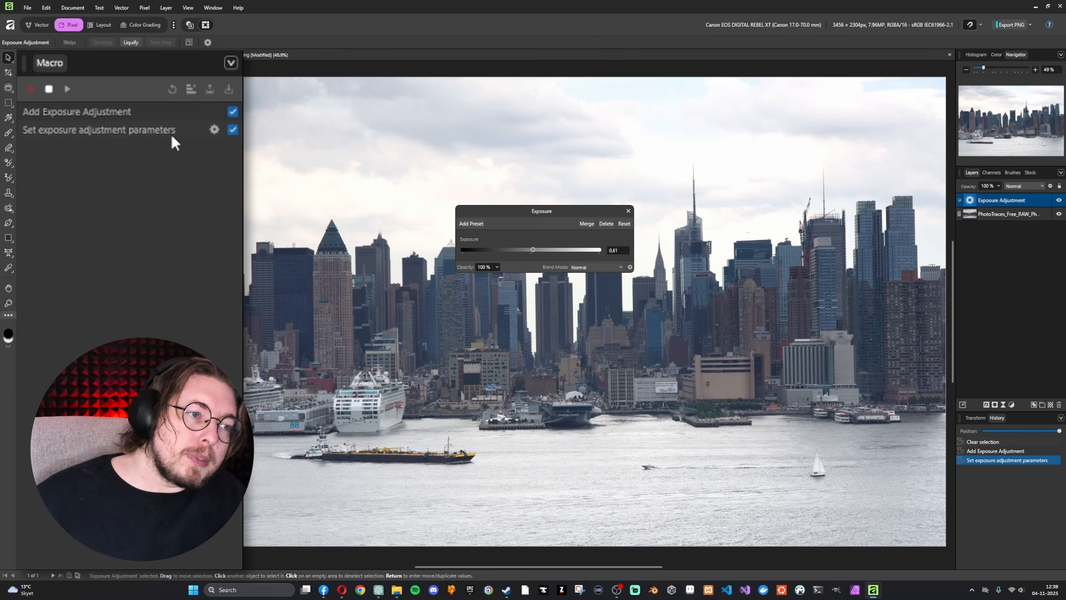
pyautogui.click(627, 211)
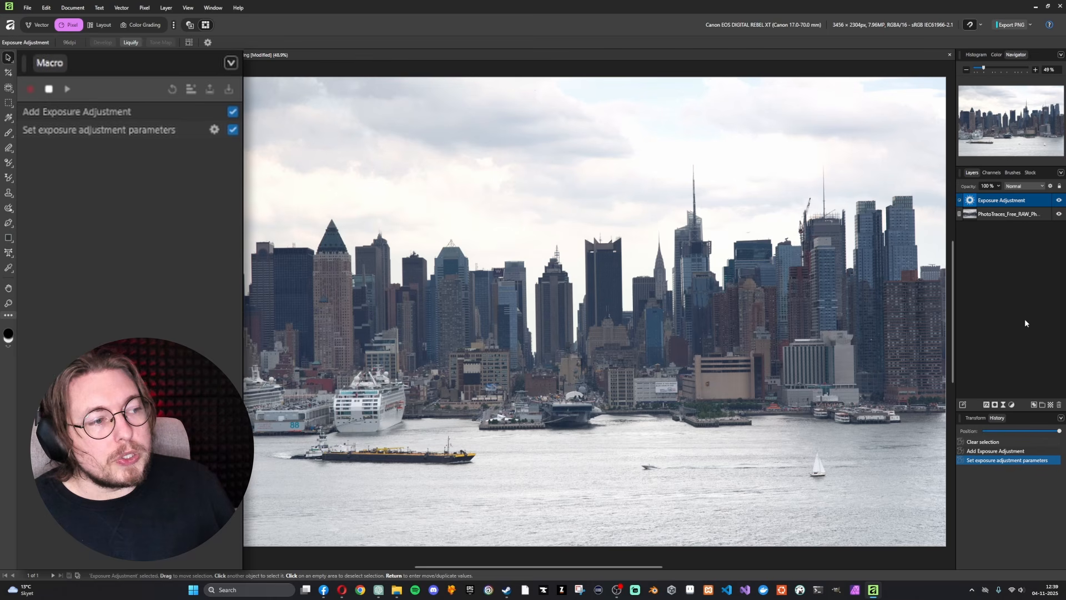
# - Add an HSL adjustment with the hue shift set to 101°
pyautogui.click(1012, 404)
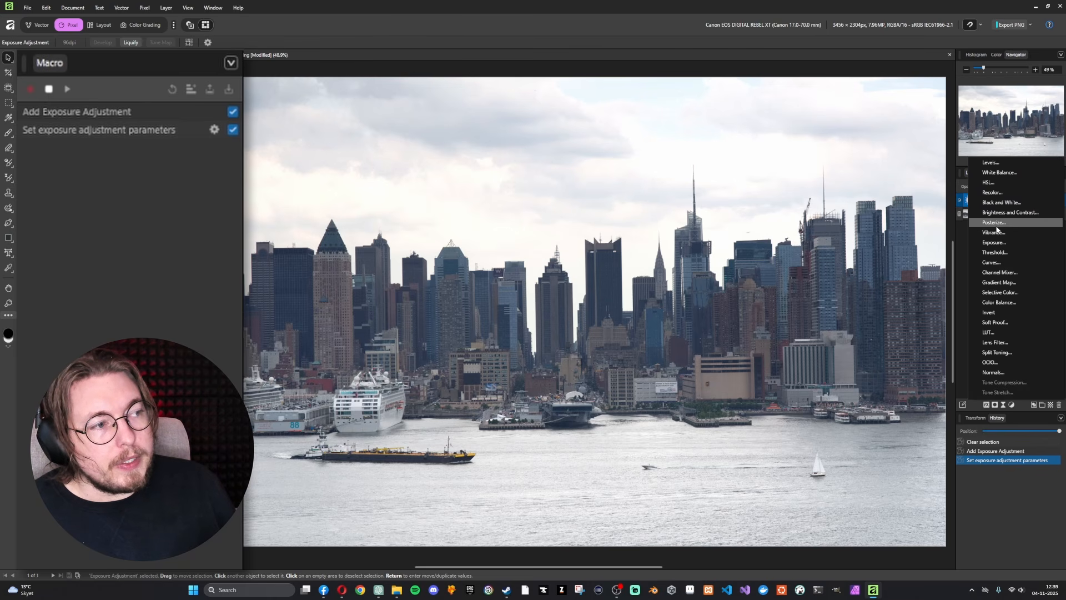
pyautogui.click(1007, 183)
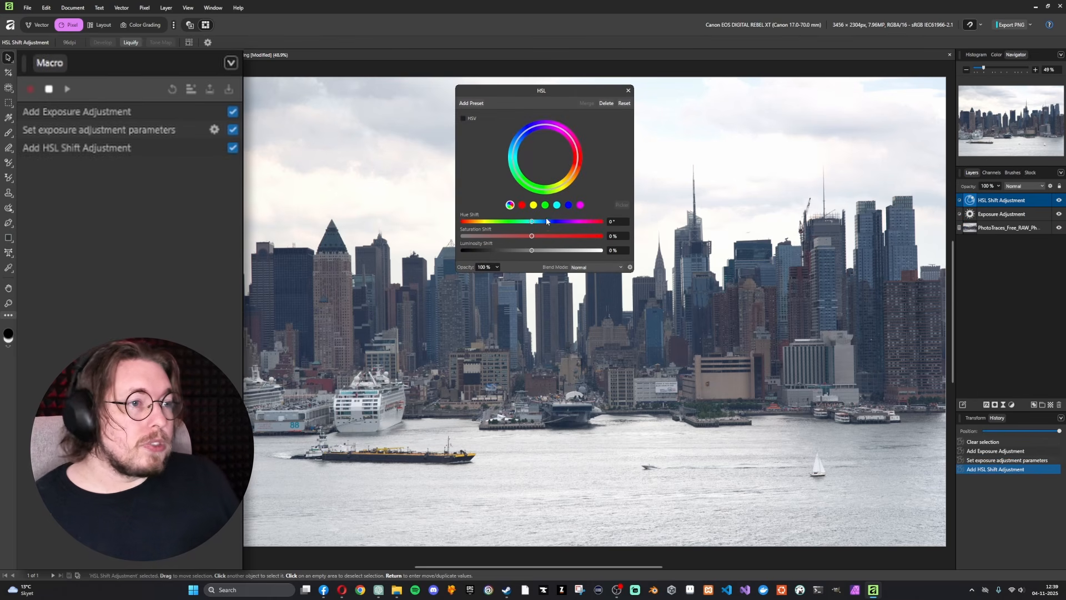
pyautogui.moveTo(534, 224); pyautogui.dragTo(570, 222)
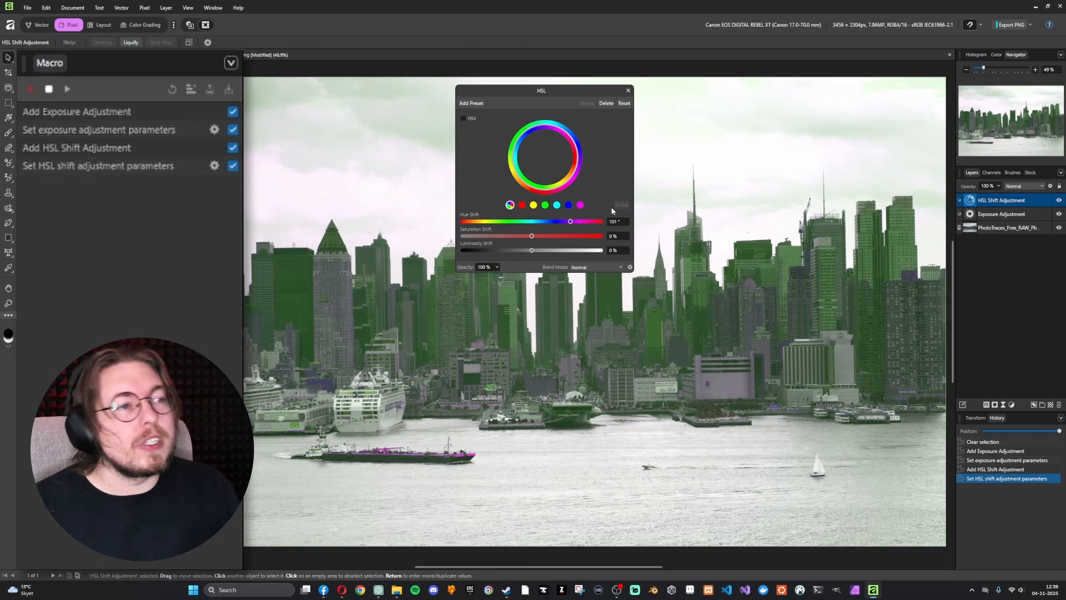
pyautogui.click(629, 91)
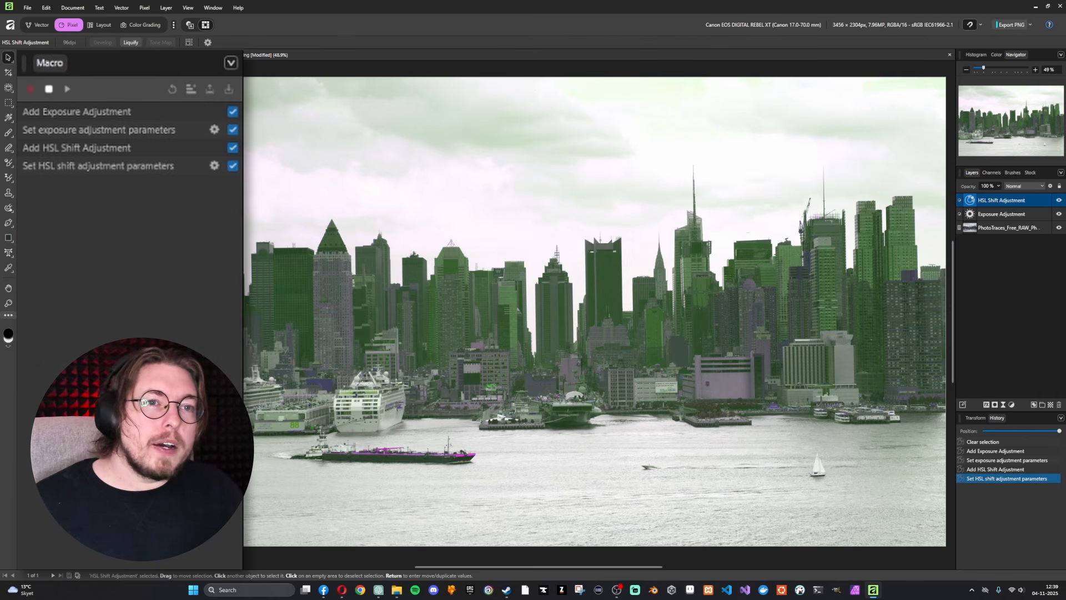
# - Resize the document to 1000 px wide with the proportions locked, using Bilinear resampling
pyautogui.click(66, 13)
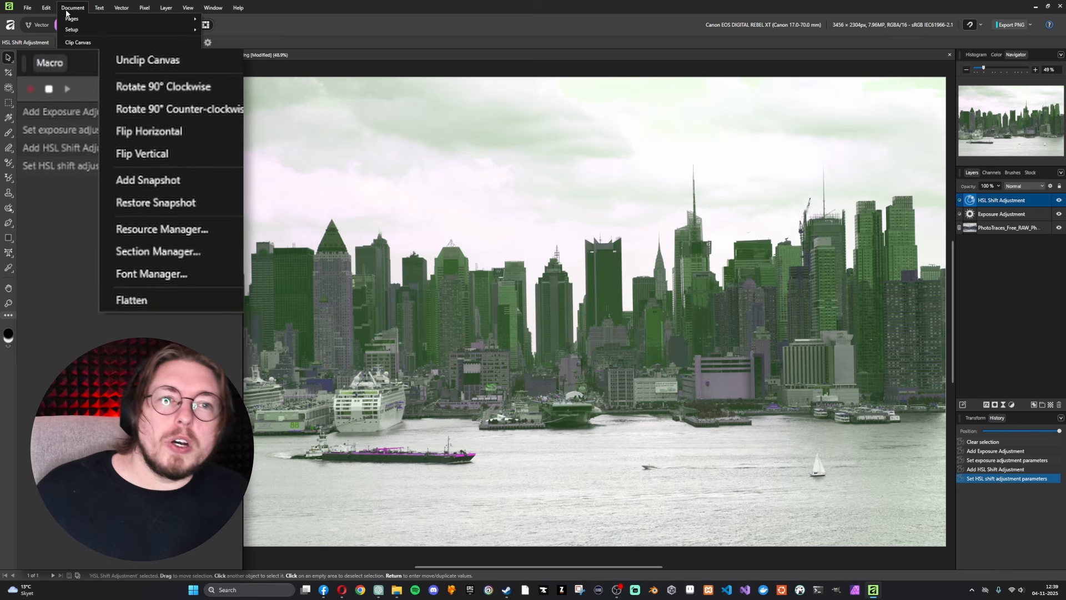
pyautogui.moveTo(112, 30)
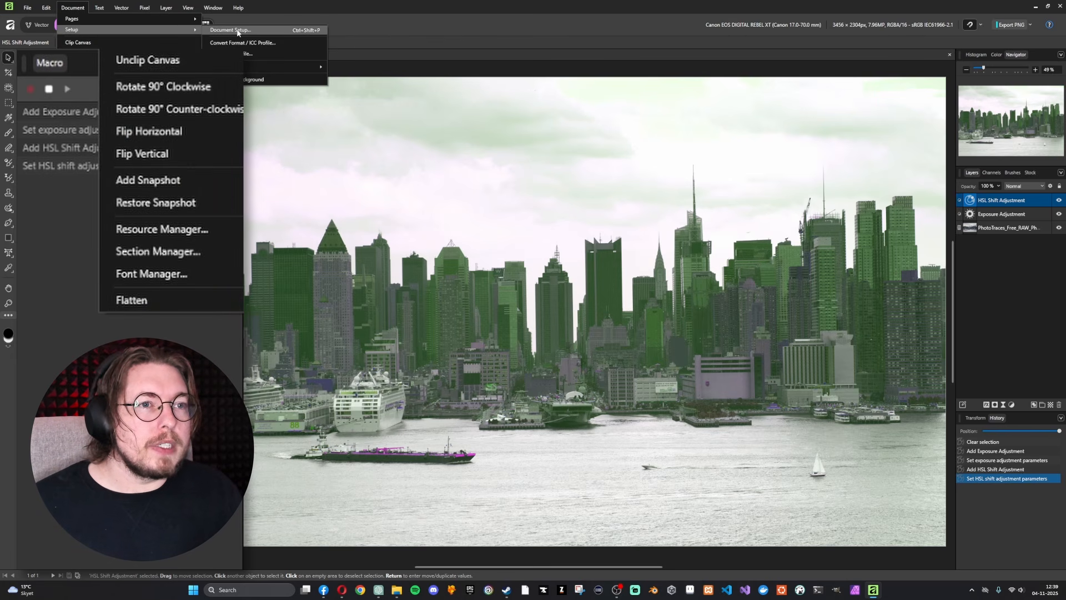
pyautogui.moveTo(263, 70)
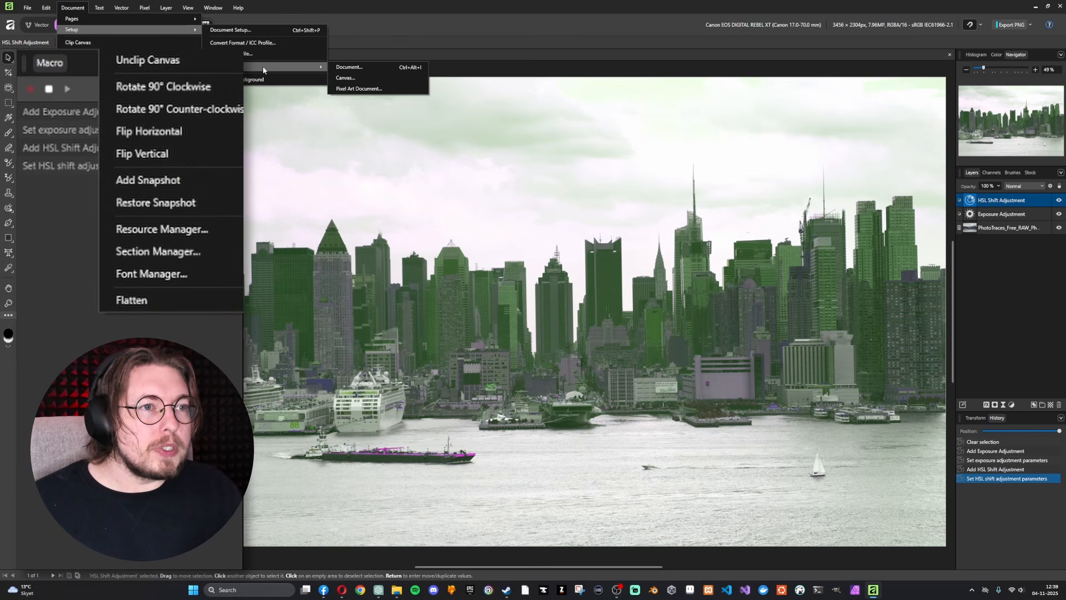
pyautogui.click(371, 68)
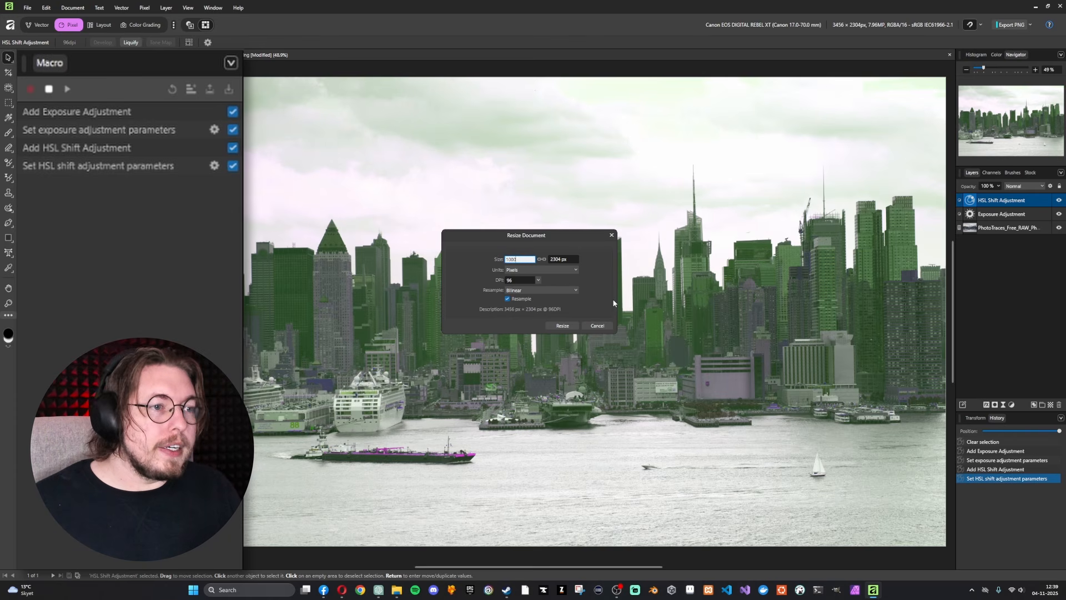
pyautogui.write('1000')
pyautogui.press('Tab')
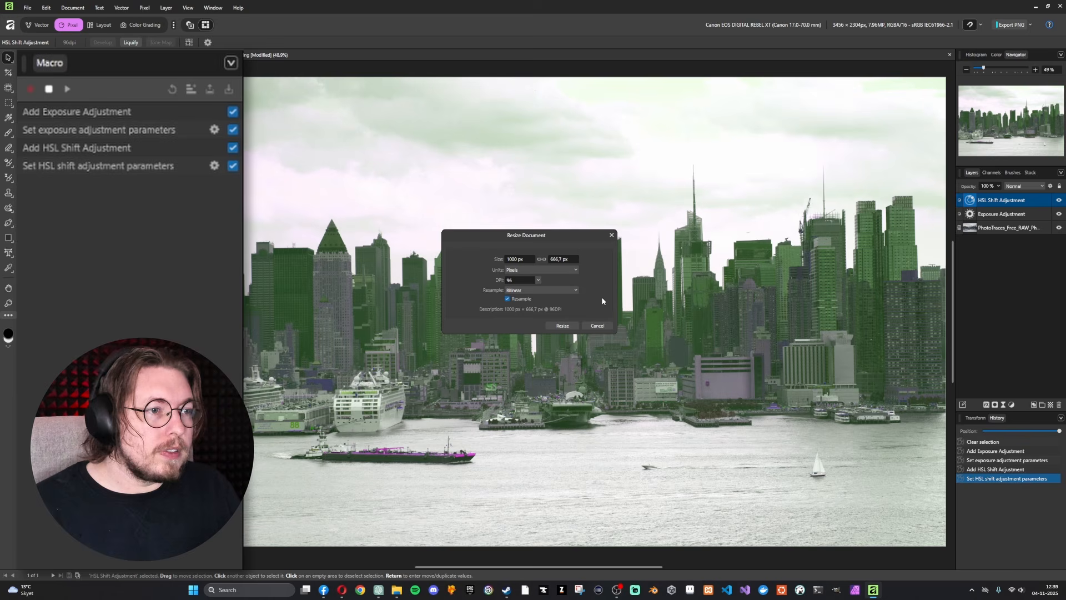
pyautogui.click(562, 326)
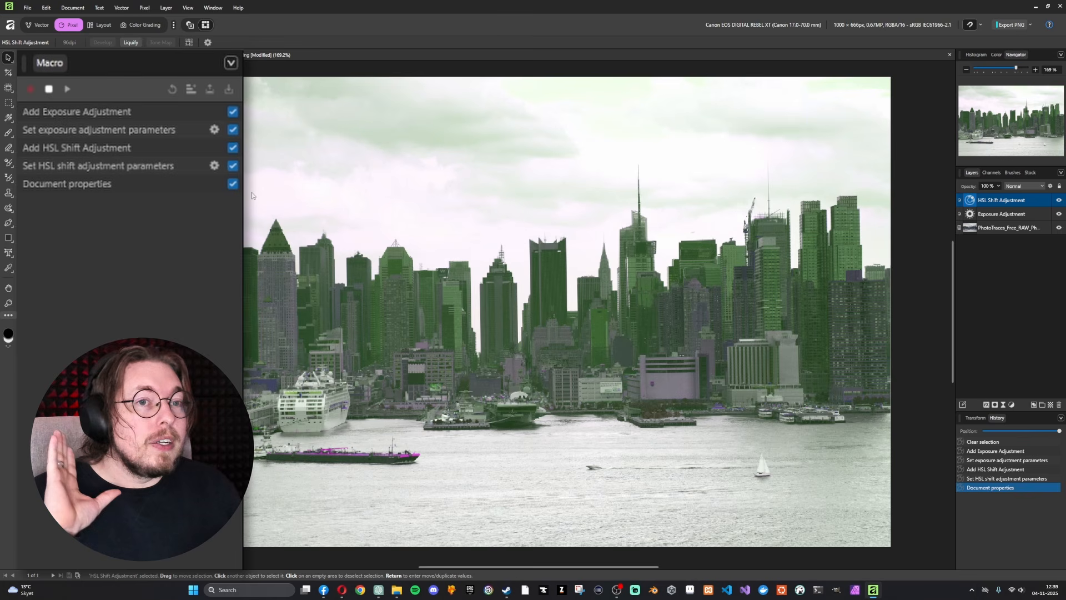
# - Add a Brightness / Contrast adjustment with the contrast set to 24%, and stop recording the macro
pyautogui.click(49, 89)
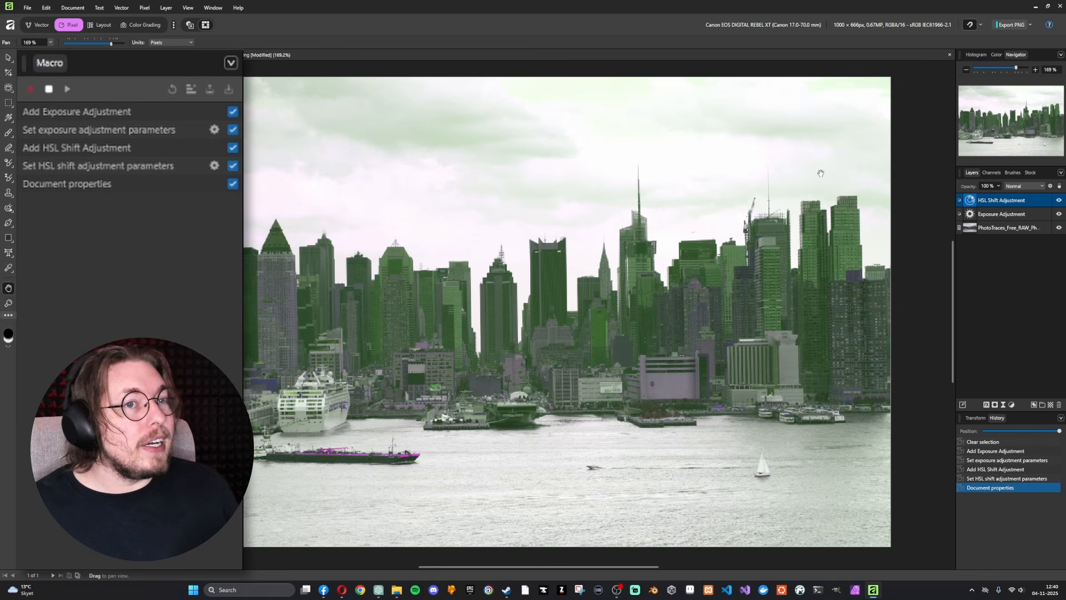
pyautogui.click(1013, 405)
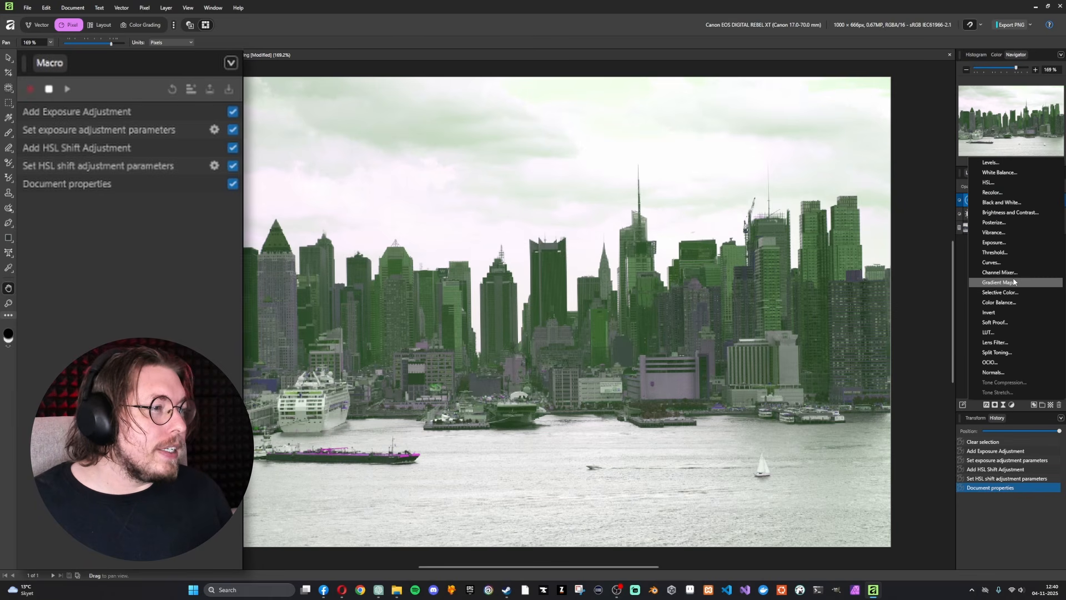
pyautogui.click(1010, 212)
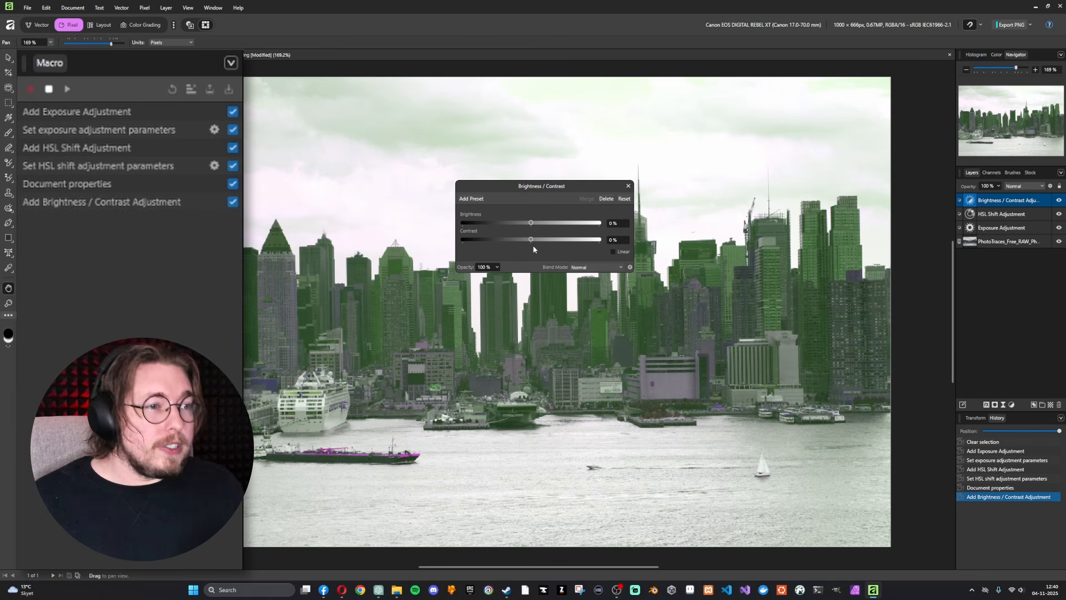
pyautogui.moveTo(538, 242); pyautogui.dragTo(543, 243)
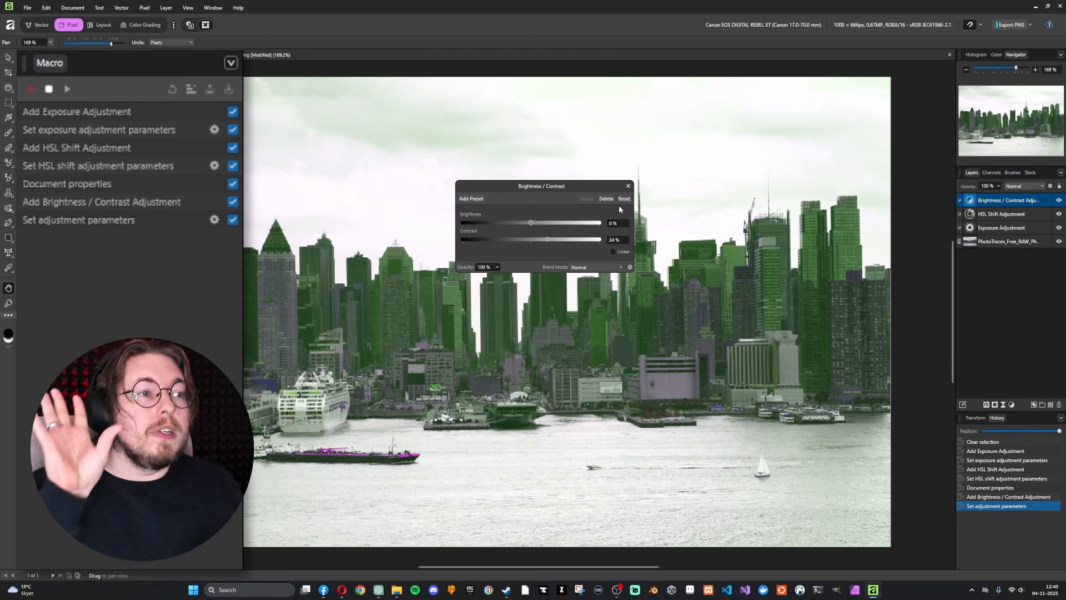
pyautogui.click(628, 188)
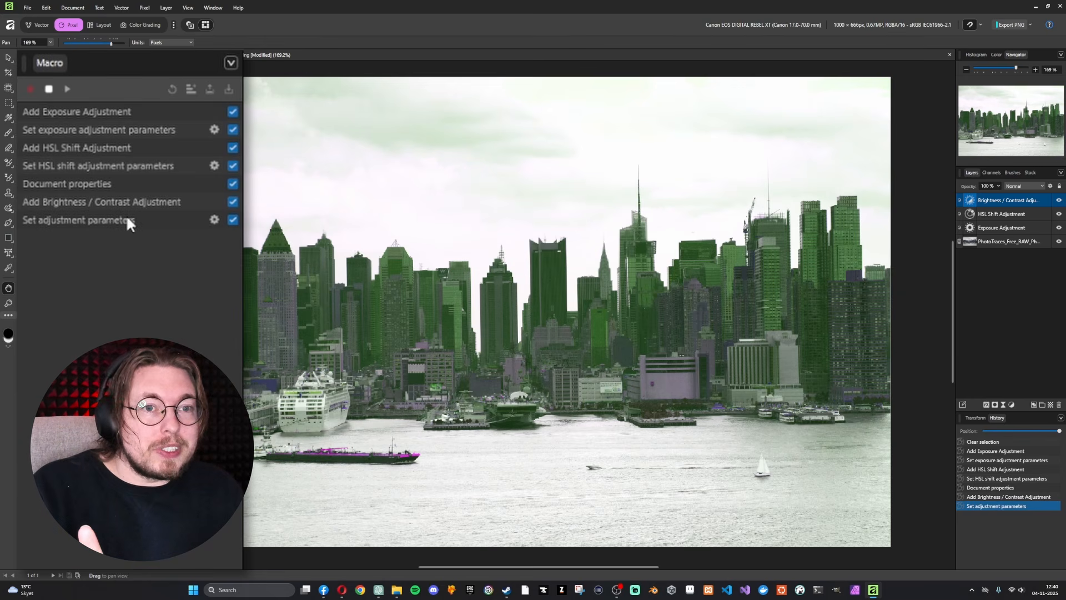
pyautogui.click(47, 90)
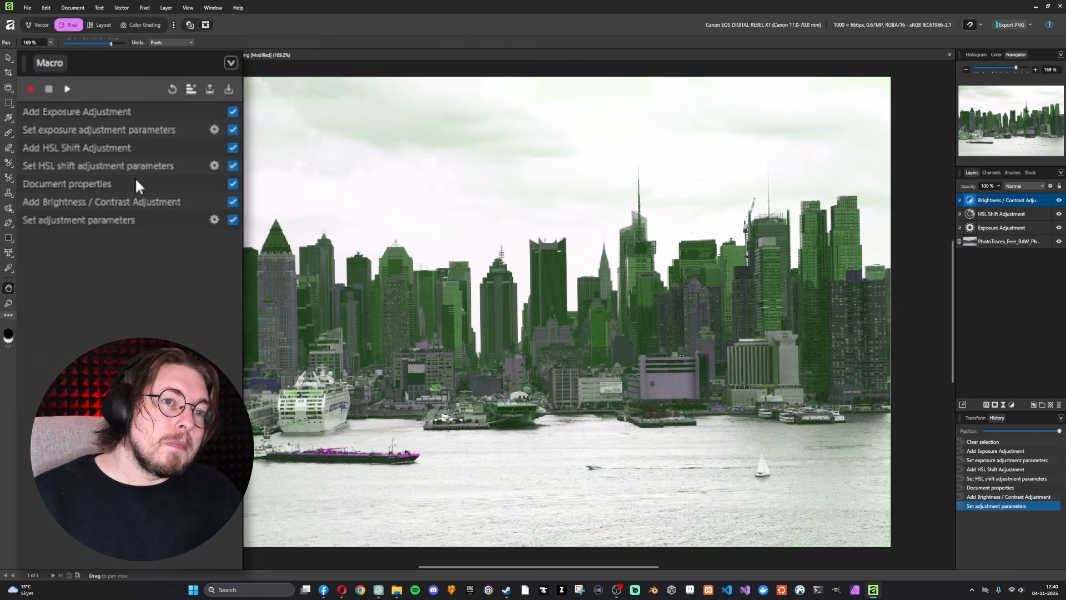
# - Save the recorded macro to the library under the name Test in the Default category
pyautogui.click(193, 89)
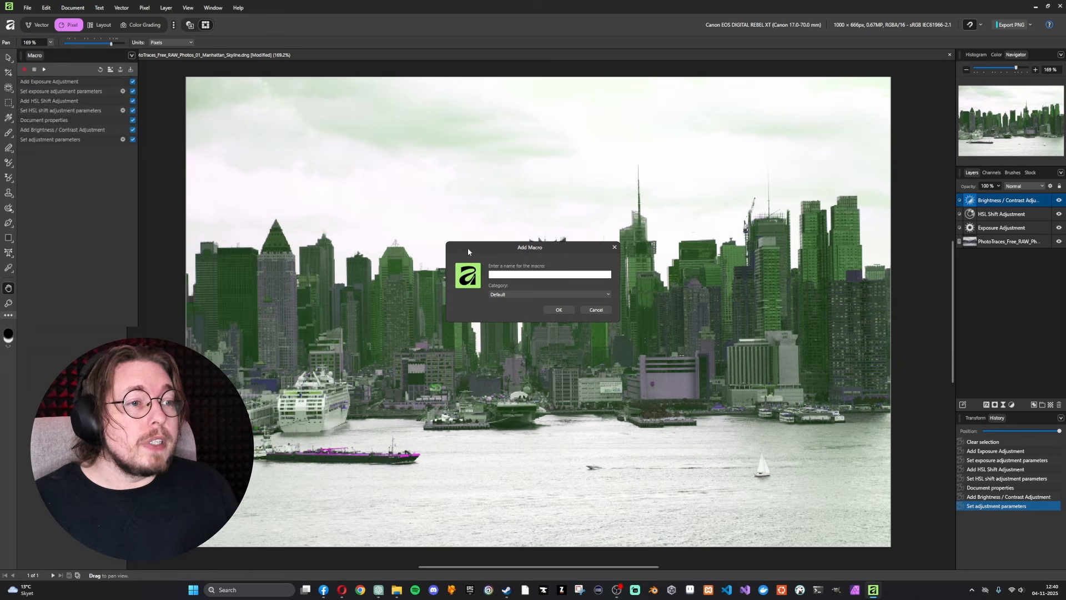
pyautogui.moveTo(468, 244); pyautogui.dragTo(171, 123)
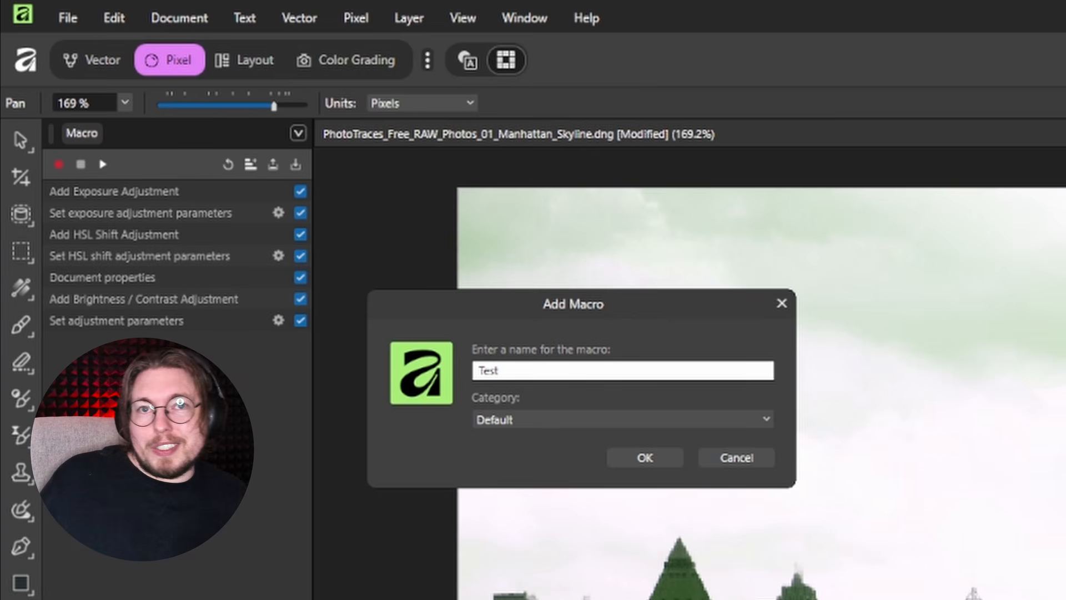
pyautogui.click(723, 423)
pyautogui.click(732, 424)
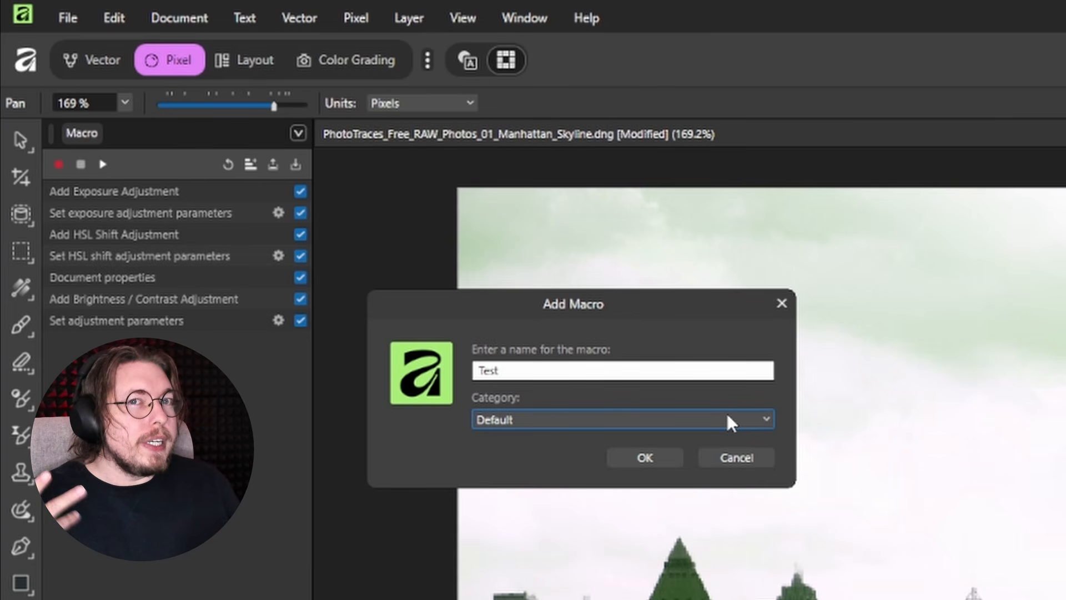
pyautogui.click(664, 460)
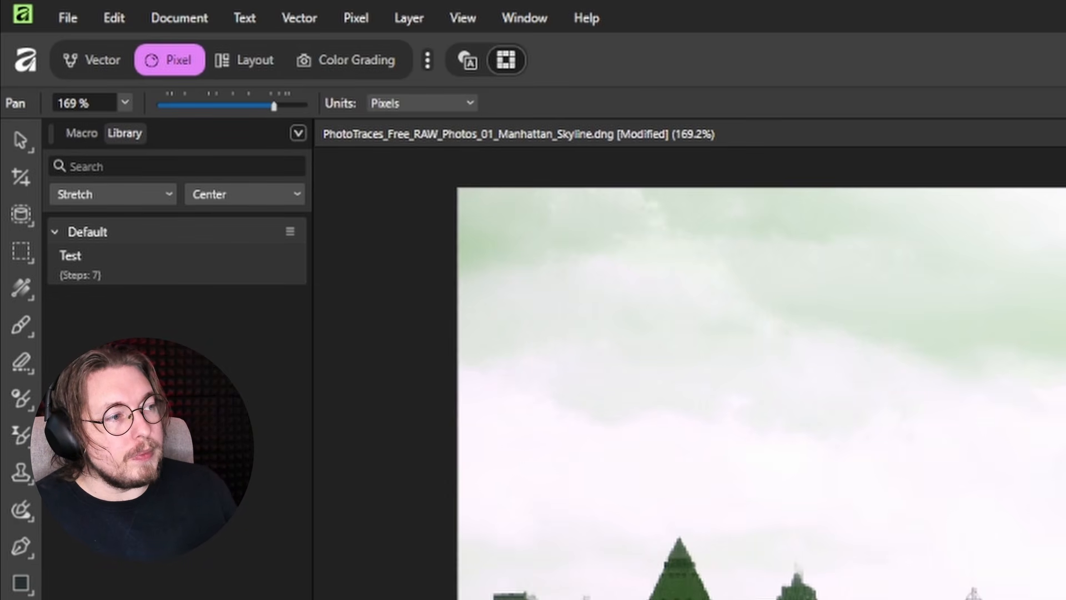
# - Remove the adjustments from the photo and run the Test macro on it from the library
pyautogui.press('Delete')
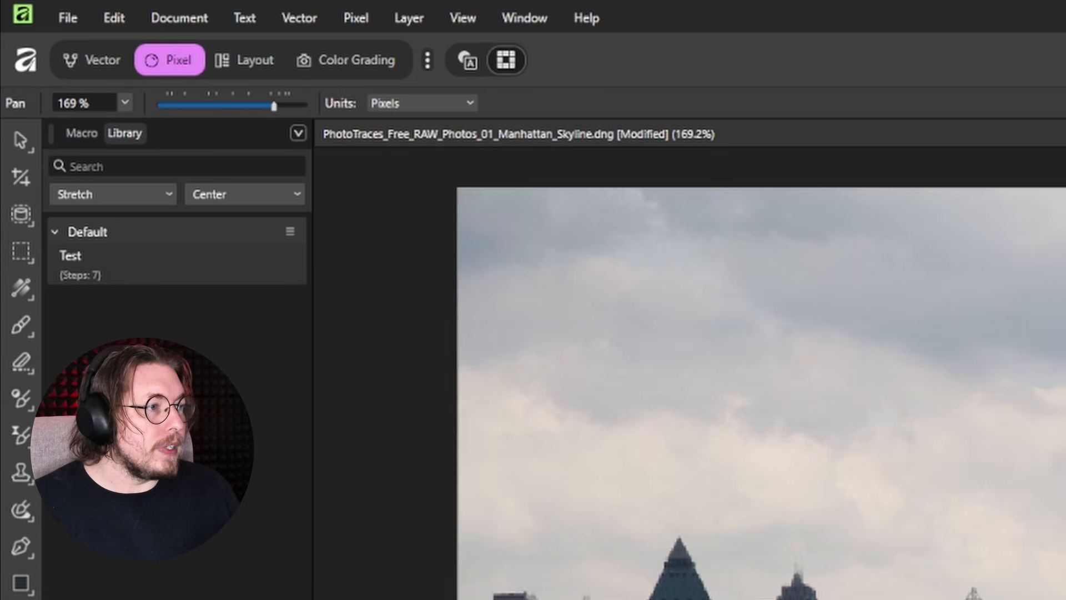
pyautogui.click(139, 271)
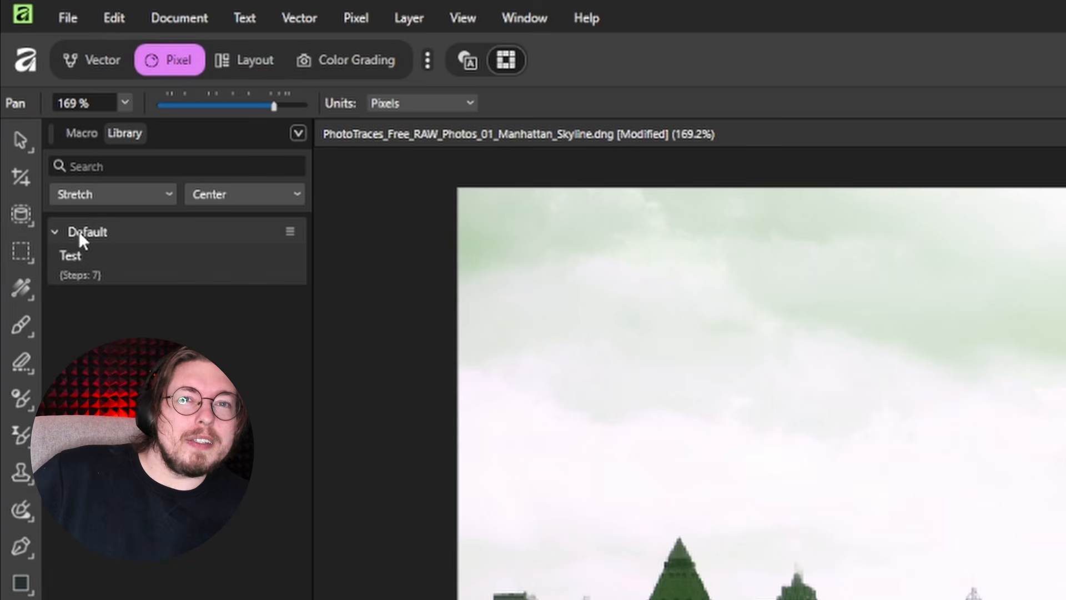
# - Create a macro category named Image adjustments 01 and move the Test macro into it
pyautogui.click(298, 133)
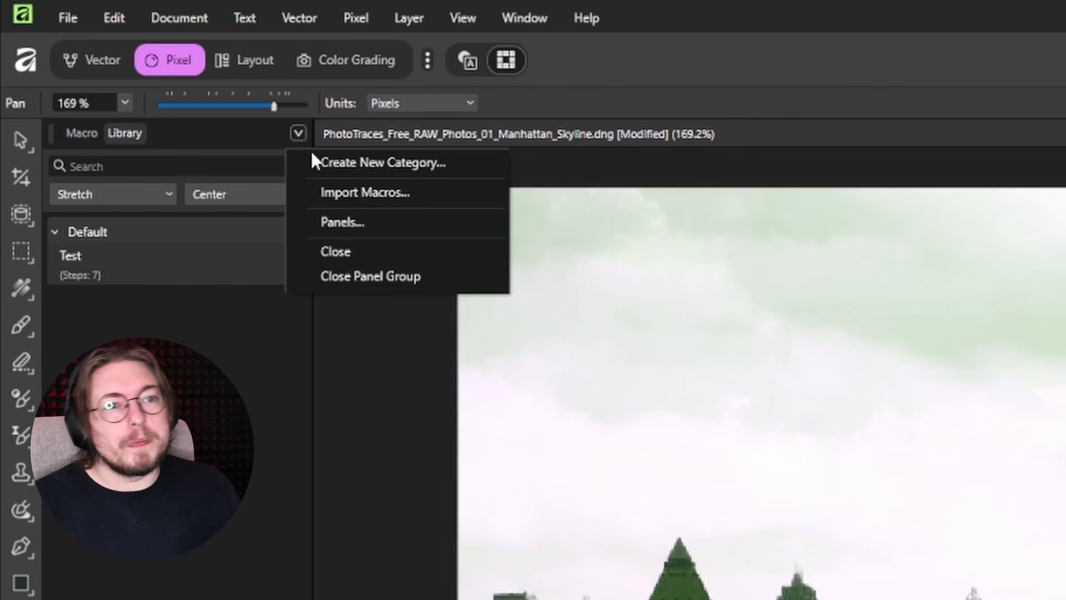
pyautogui.click(351, 164)
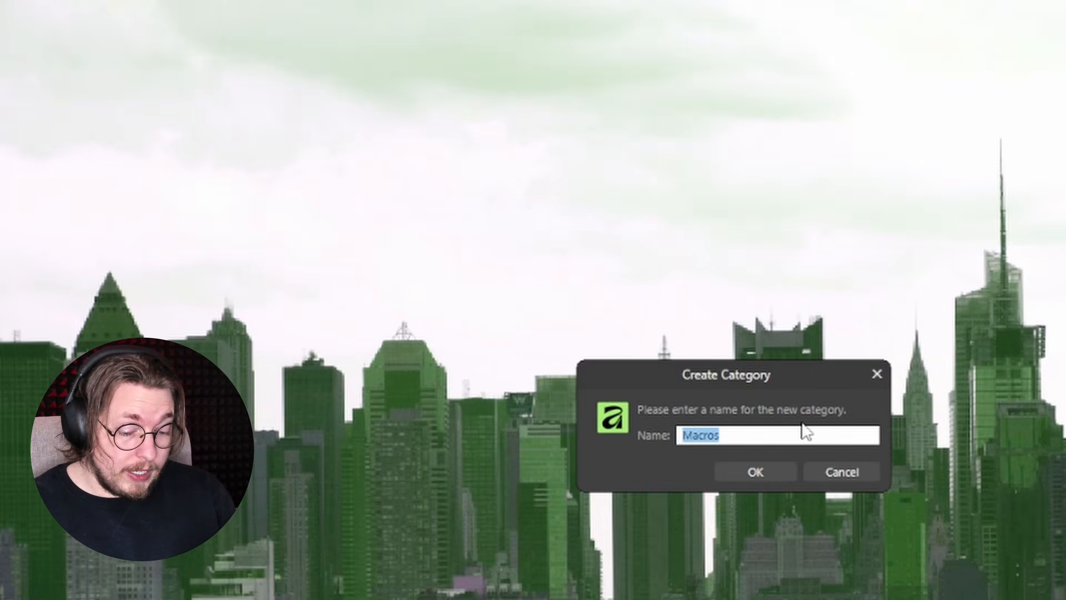
pyautogui.write('Image ')
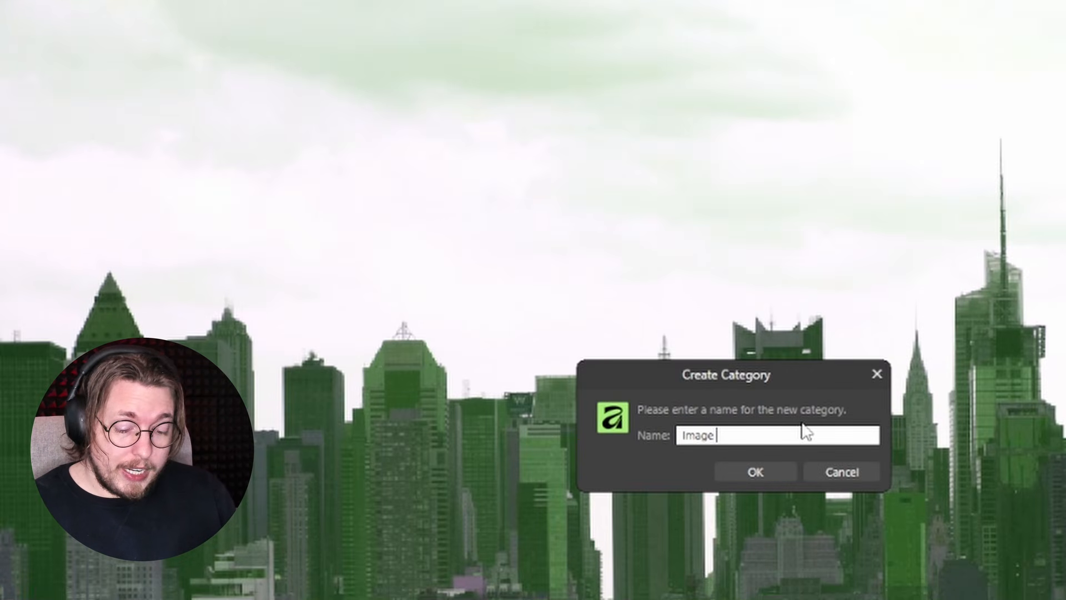
pyautogui.write('adjustments 01')
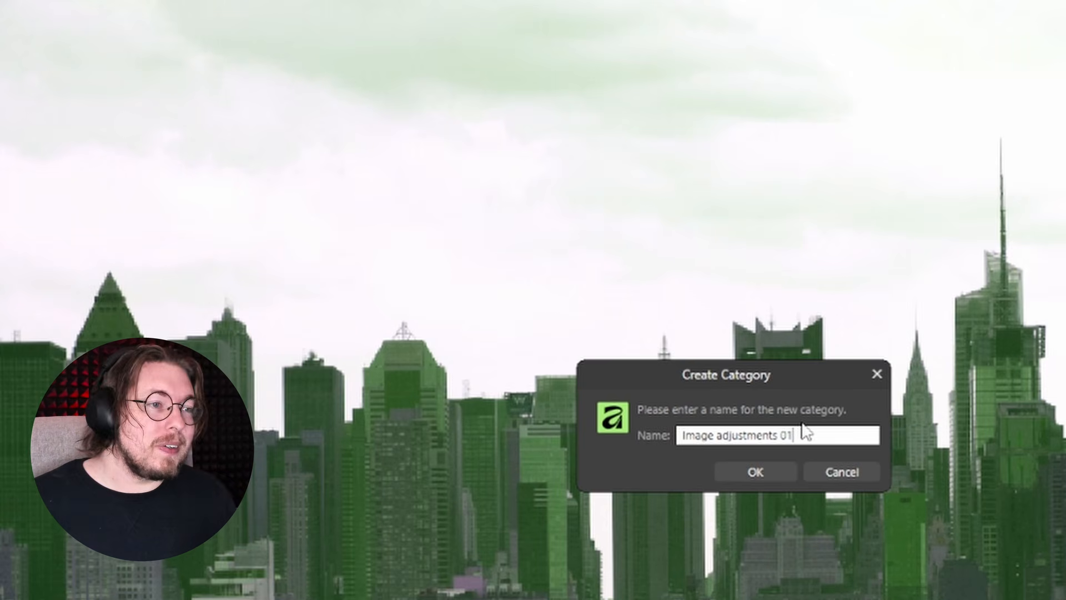
pyautogui.click(755, 474)
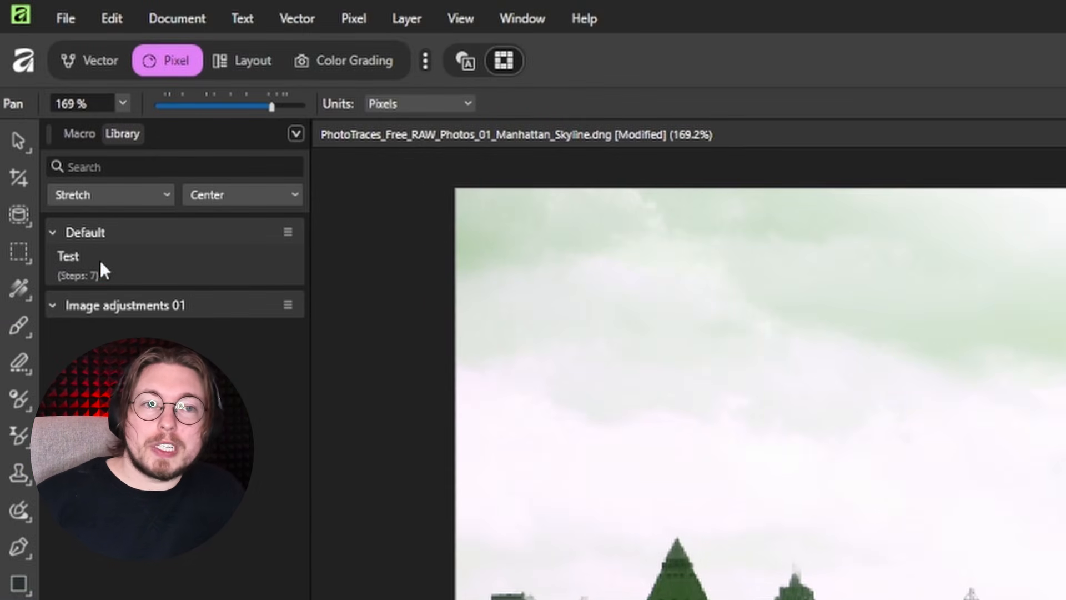
pyautogui.moveTo(100, 261); pyautogui.dragTo(107, 307)
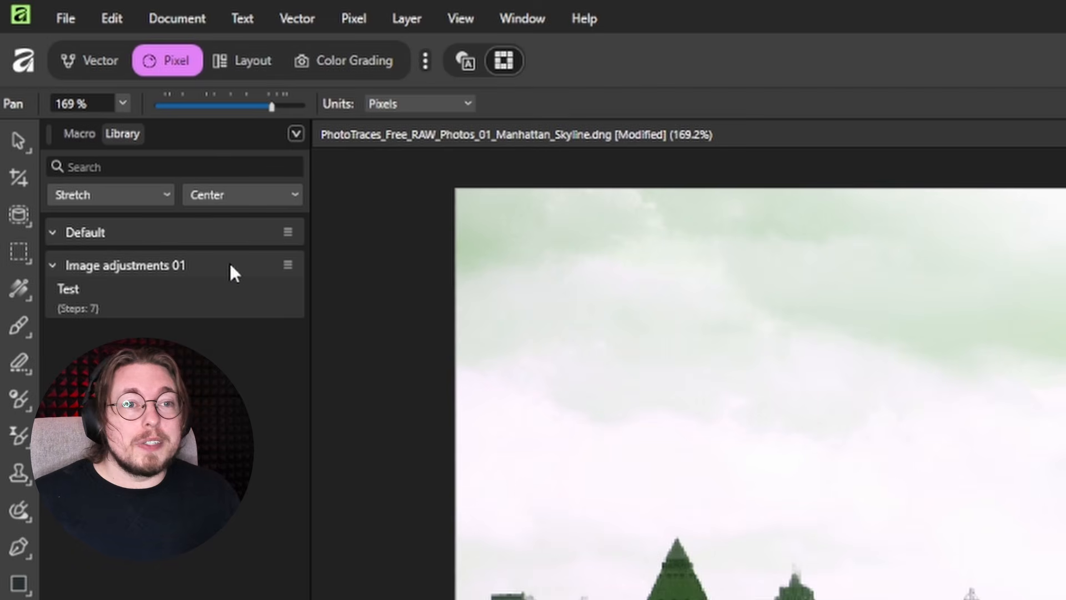
# - Review the management options of the Image adjustments 01 category
pyautogui.click(287, 265)
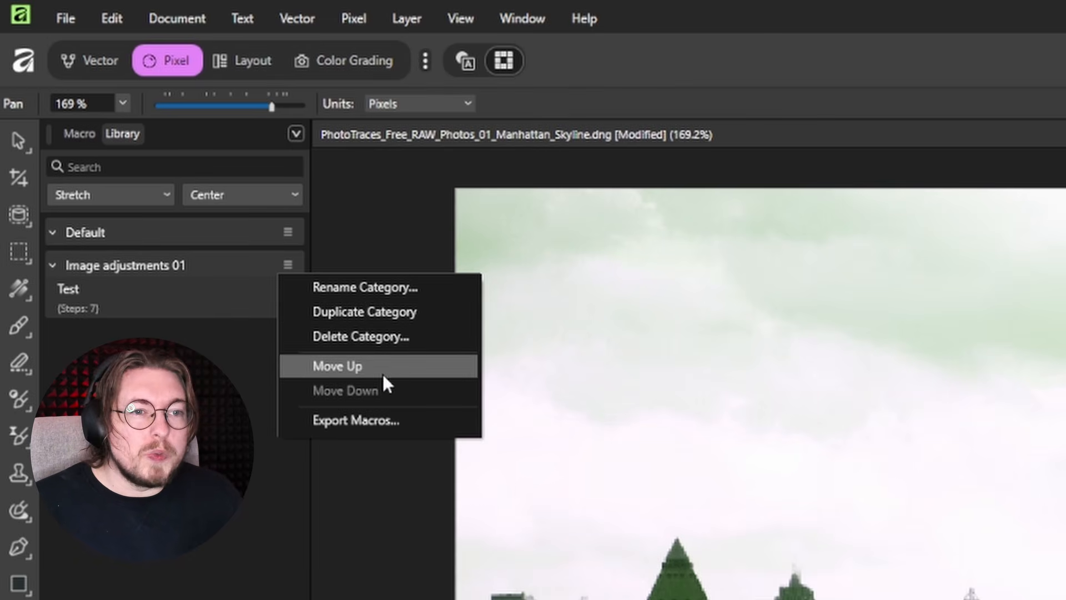
pyautogui.click(275, 582)
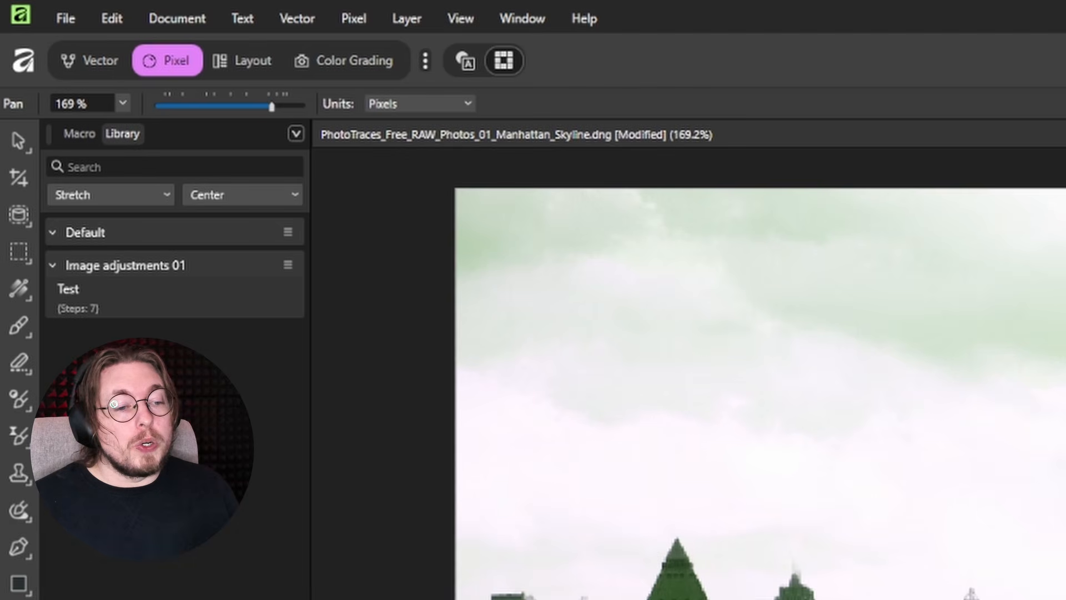
# - Switch to File Explorer and check the contents of the Images before and Images after folders
pyautogui.hotkey('alt', 'Tab')
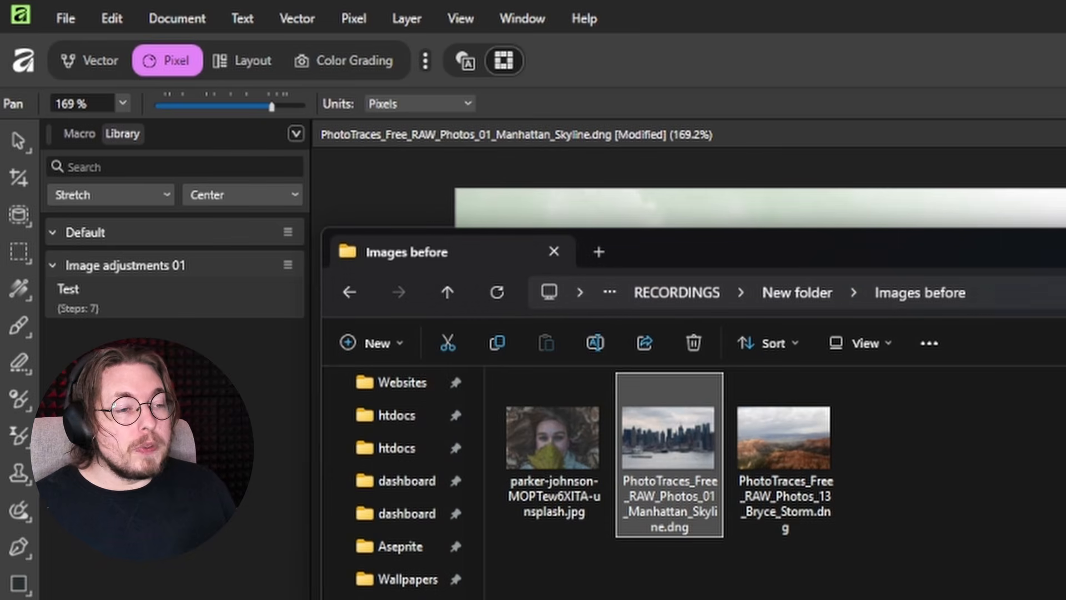
pyautogui.click(800, 288)
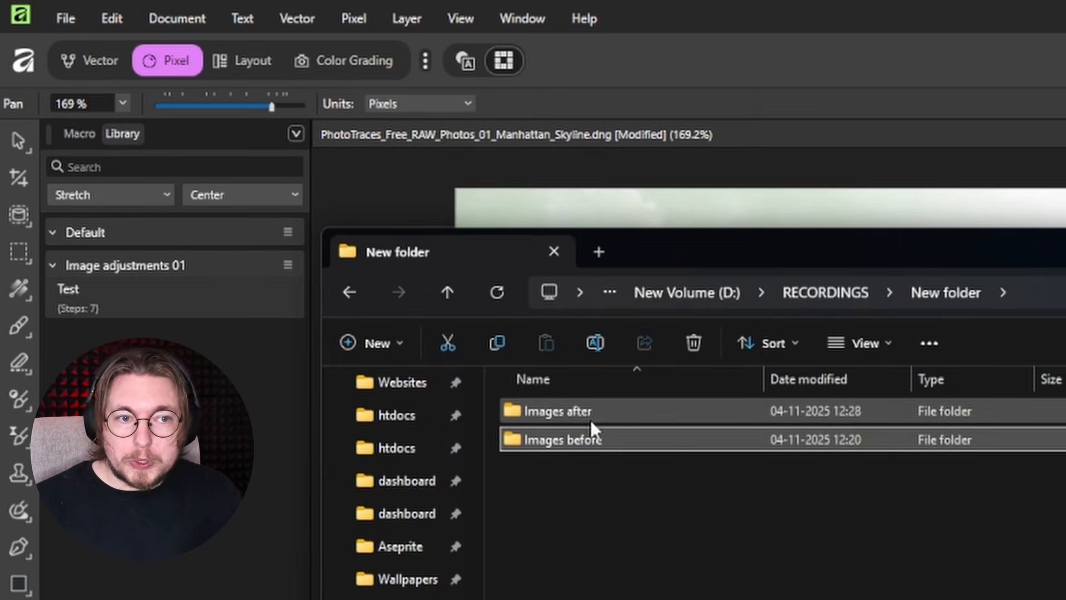
pyautogui.doubleClick(619, 448)
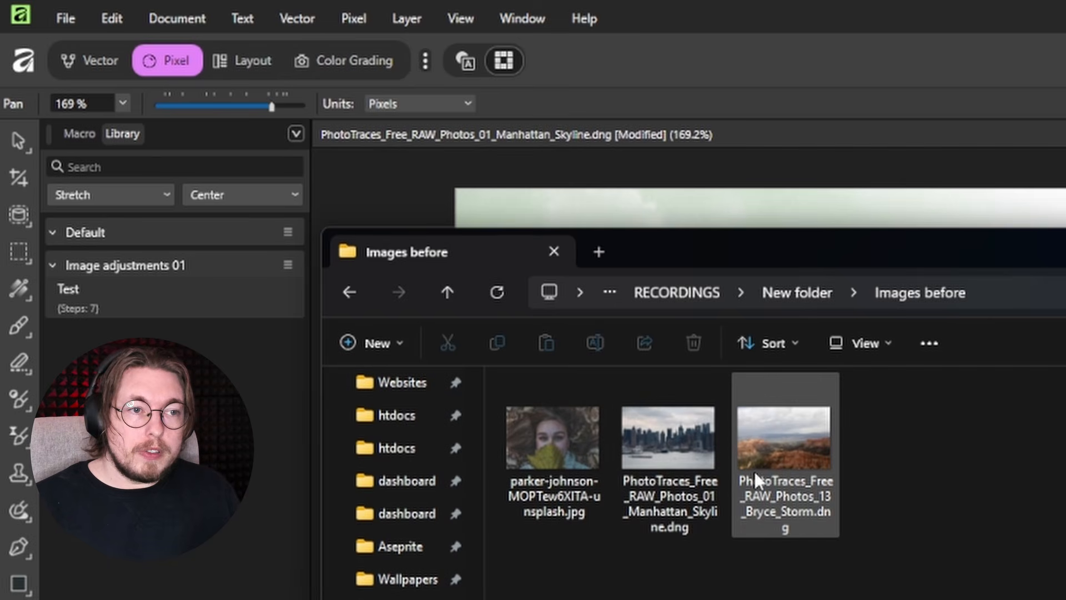
pyautogui.click(787, 292)
pyautogui.doubleClick(677, 411)
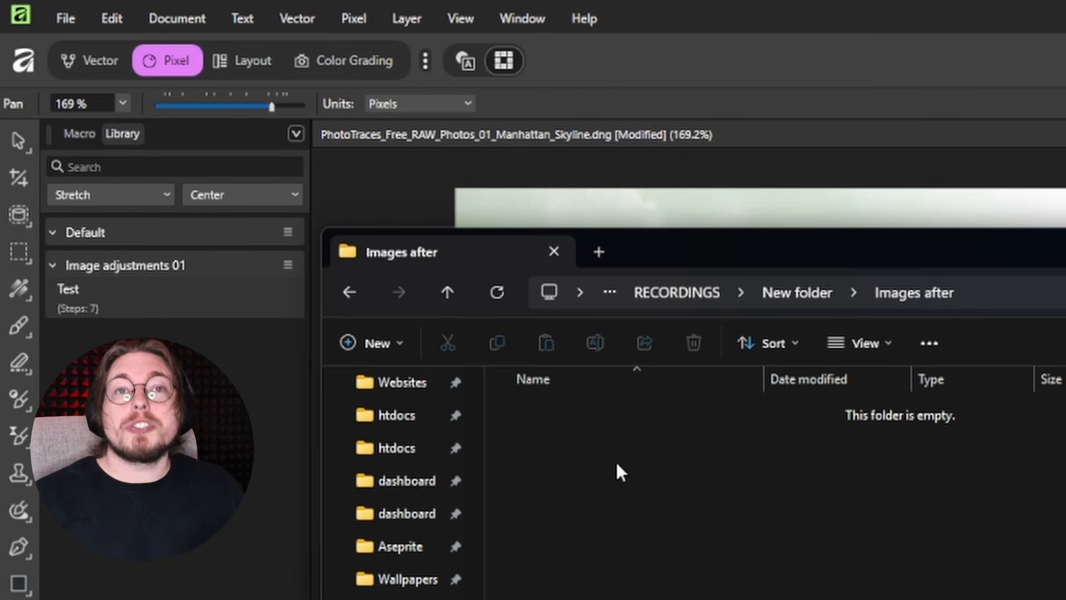
pyautogui.click(754, 37)
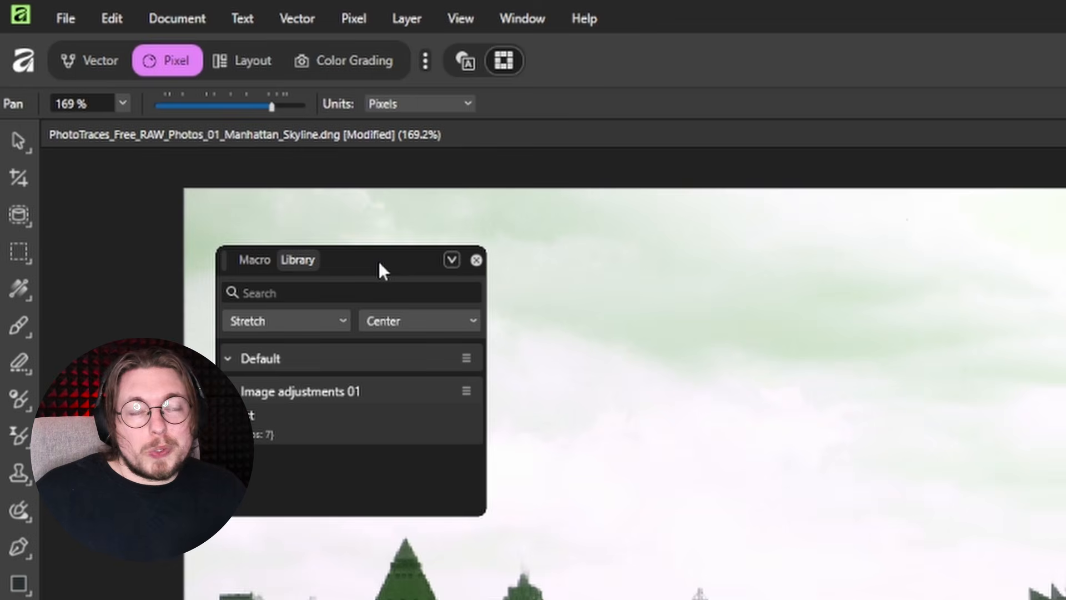
# - Move the floating Macro and Library panel group out of the way and start a new batch job
pyautogui.moveTo(379, 263); pyautogui.dragTo(1016, 0)
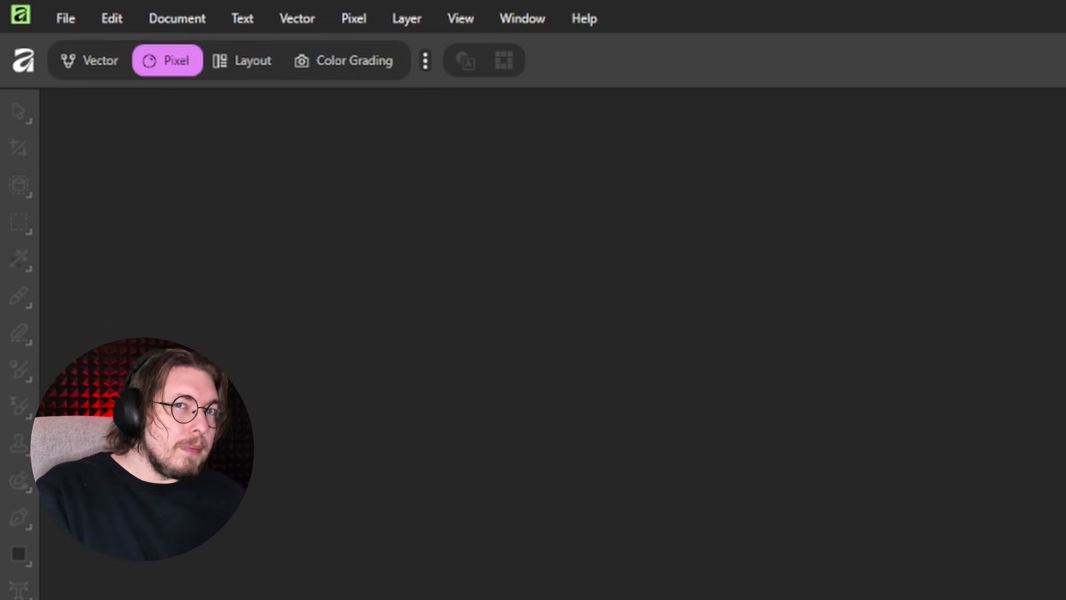
pyautogui.click(73, 17)
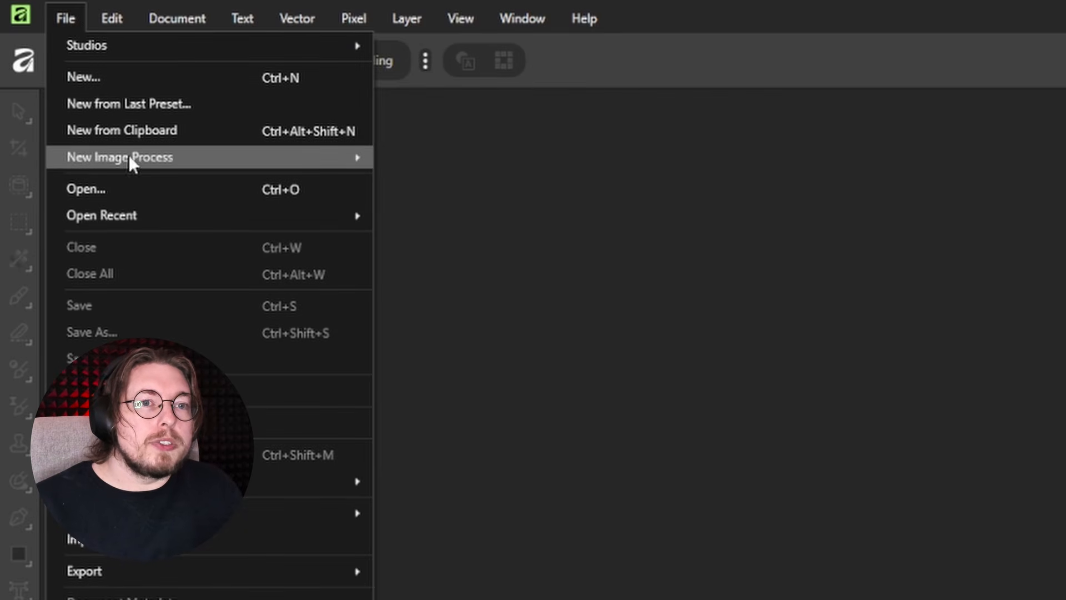
pyautogui.moveTo(131, 158)
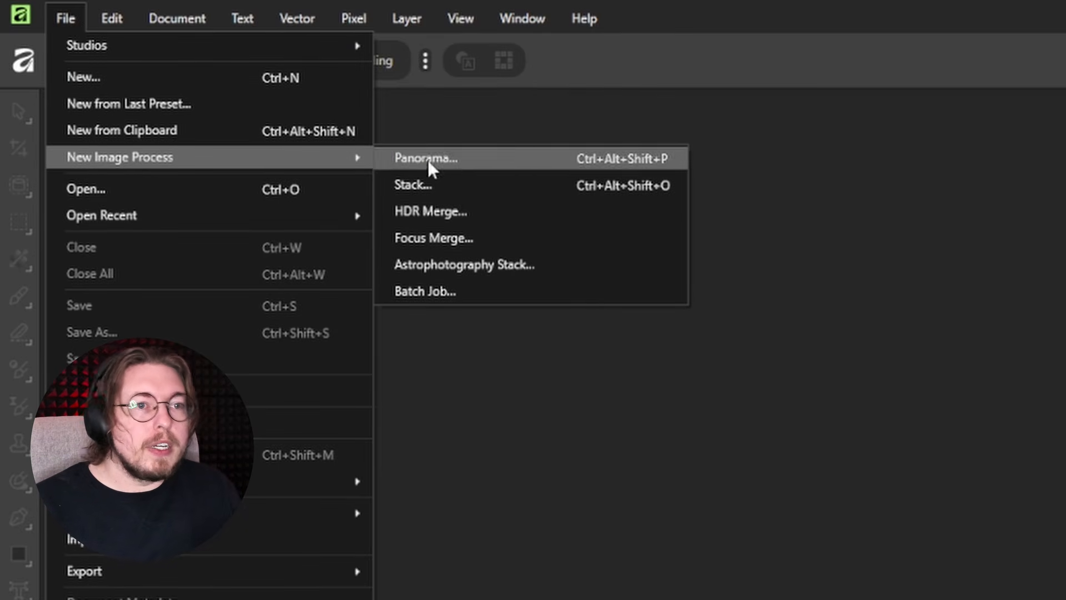
pyautogui.click(496, 300)
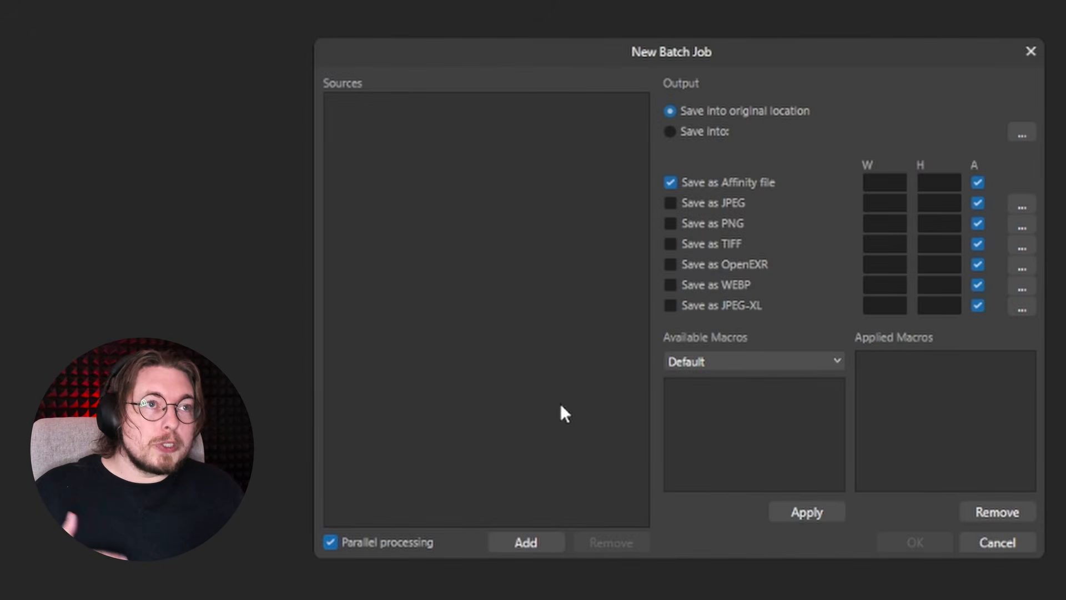
# - Add all three images from the Images before folder as sources of the batch job
pyautogui.click(521, 549)
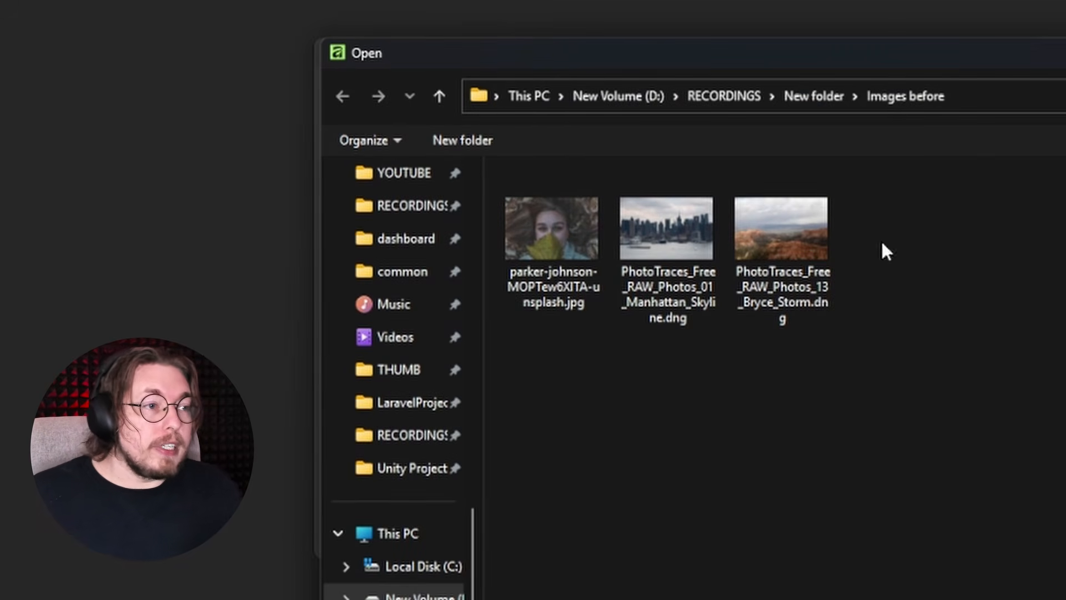
pyautogui.moveTo(934, 213); pyautogui.dragTo(588, 329)
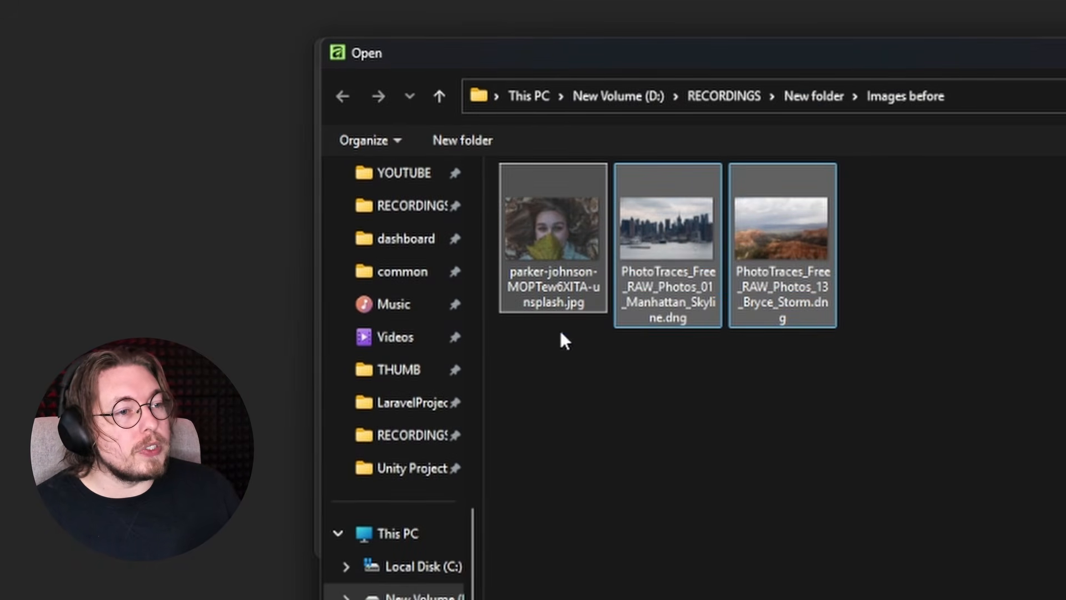
pyautogui.press('Return')
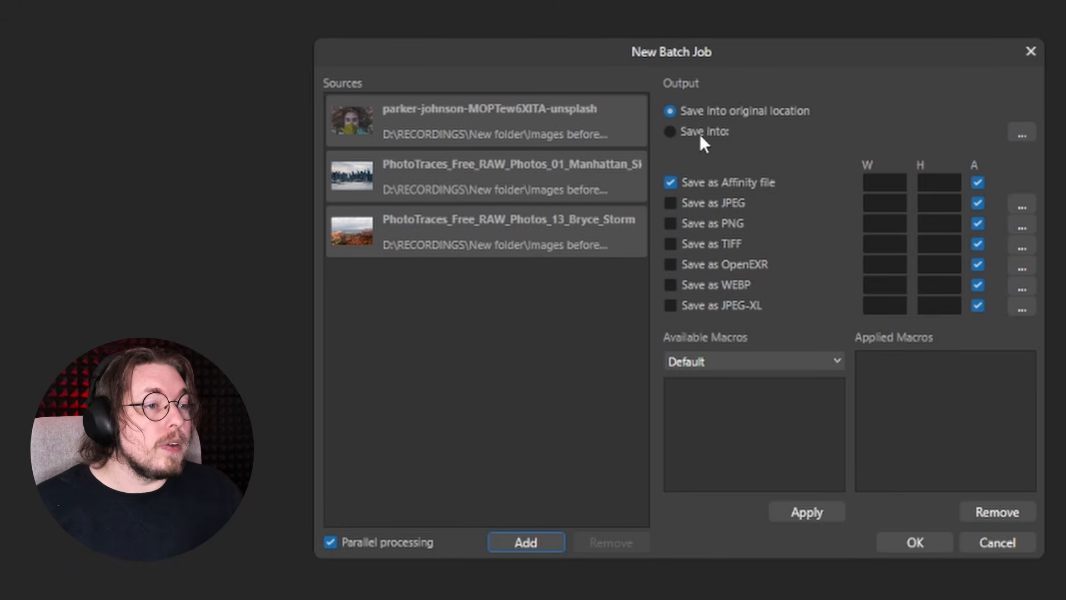
# - Set the batch job to save into the Images after folder and enable saving as PNG
pyautogui.click(671, 131)
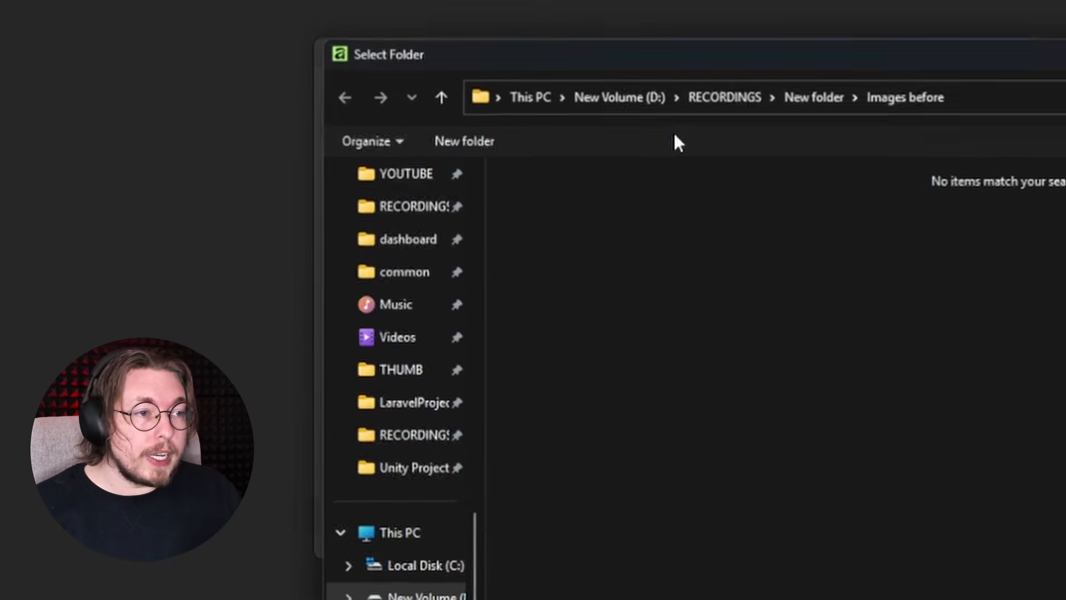
pyautogui.click(814, 97)
pyautogui.doubleClick(578, 207)
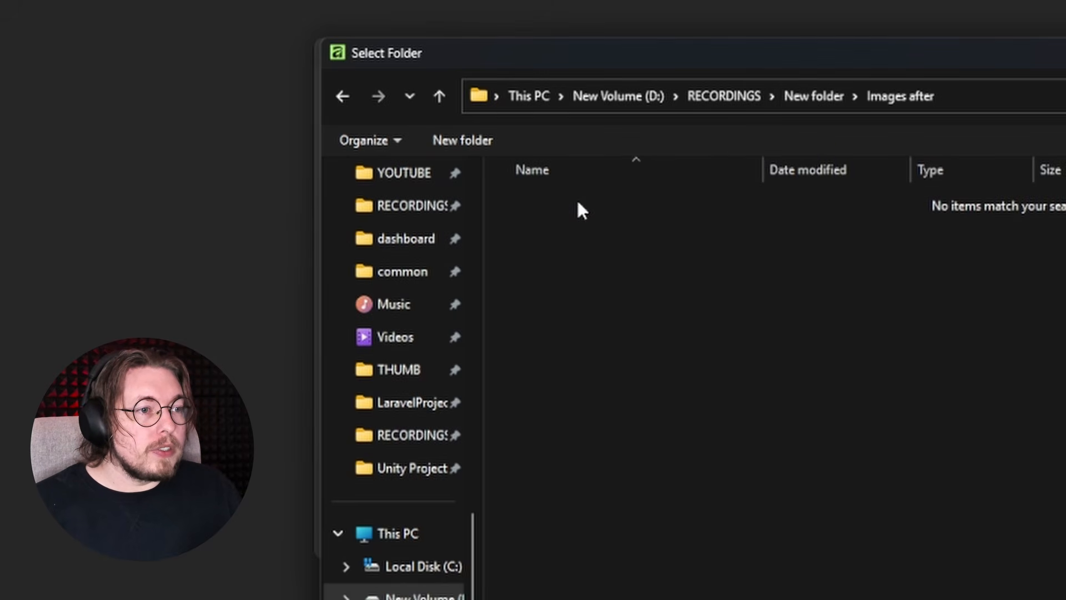
pyautogui.press('Return')
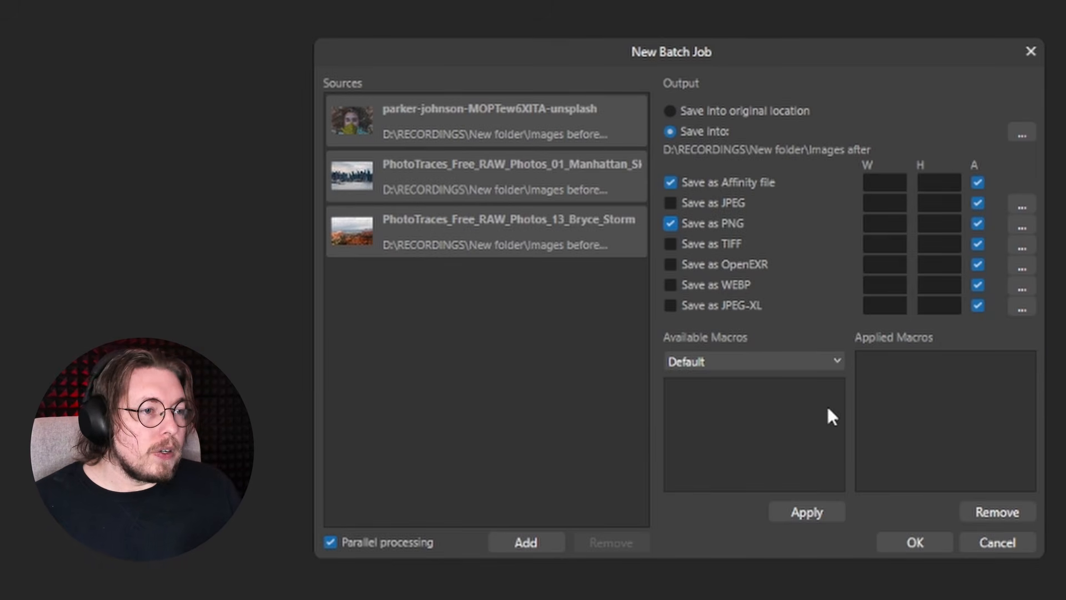
# - Apply the Test macro from the Image adjustments 01 category to the batch job and run the job
pyautogui.click(772, 362)
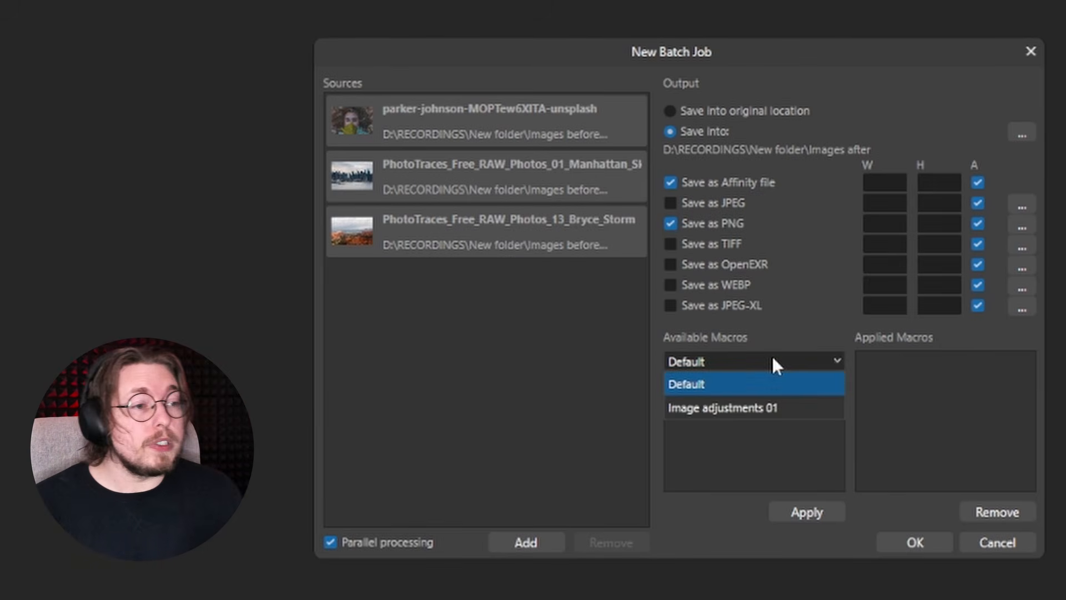
pyautogui.click(752, 408)
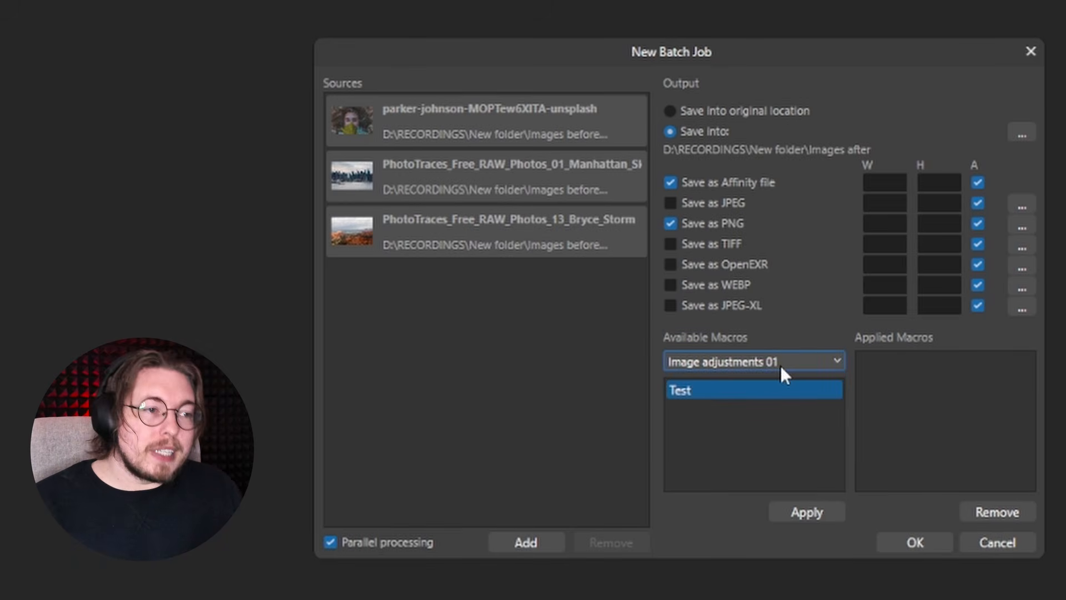
pyautogui.click(706, 392)
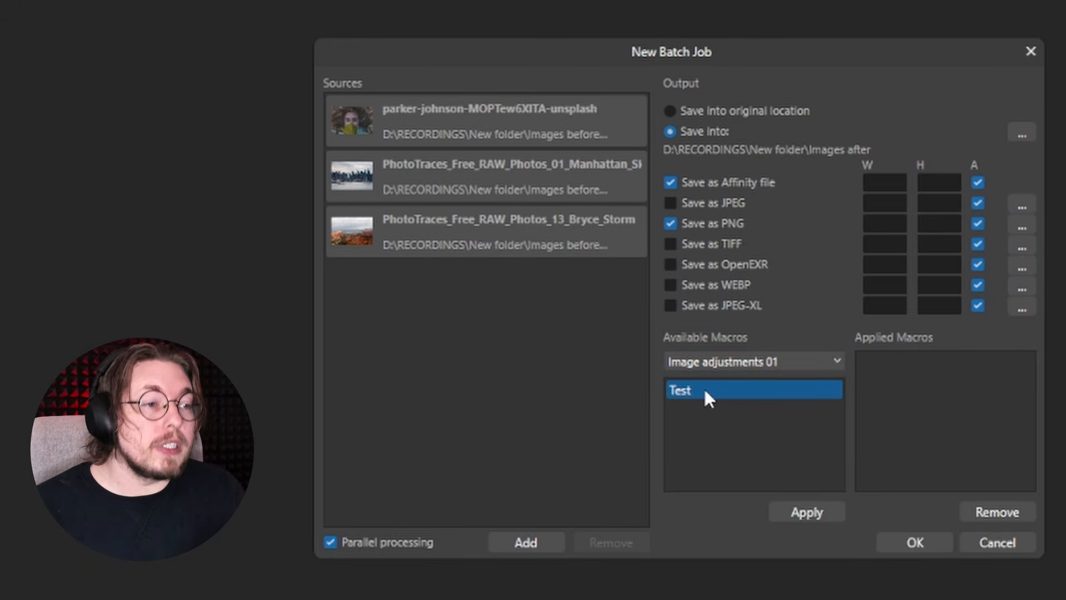
pyautogui.click(796, 511)
pyautogui.click(964, 399)
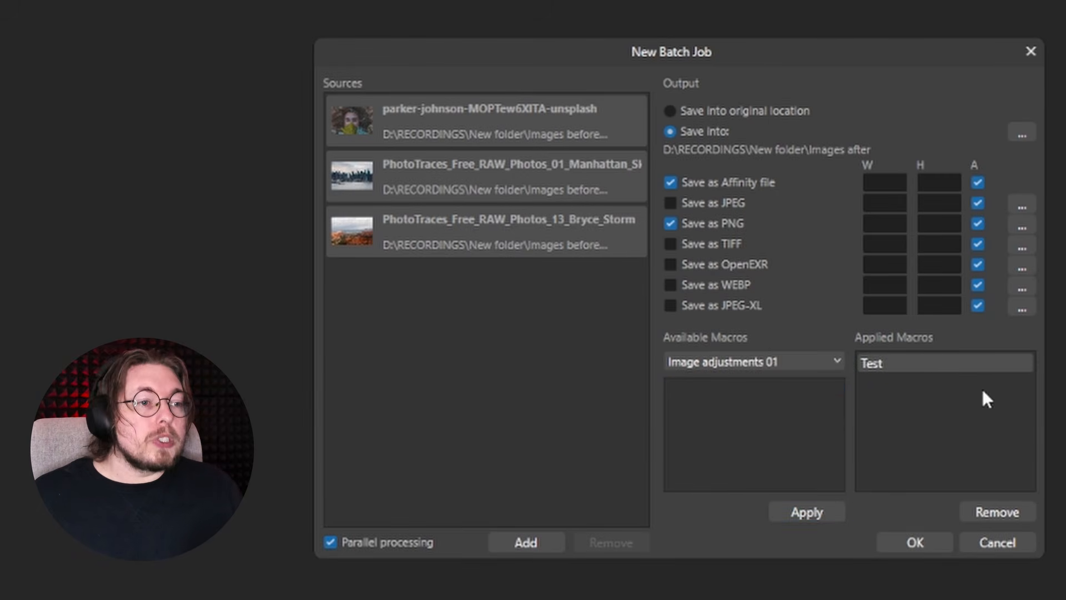
pyautogui.click(914, 544)
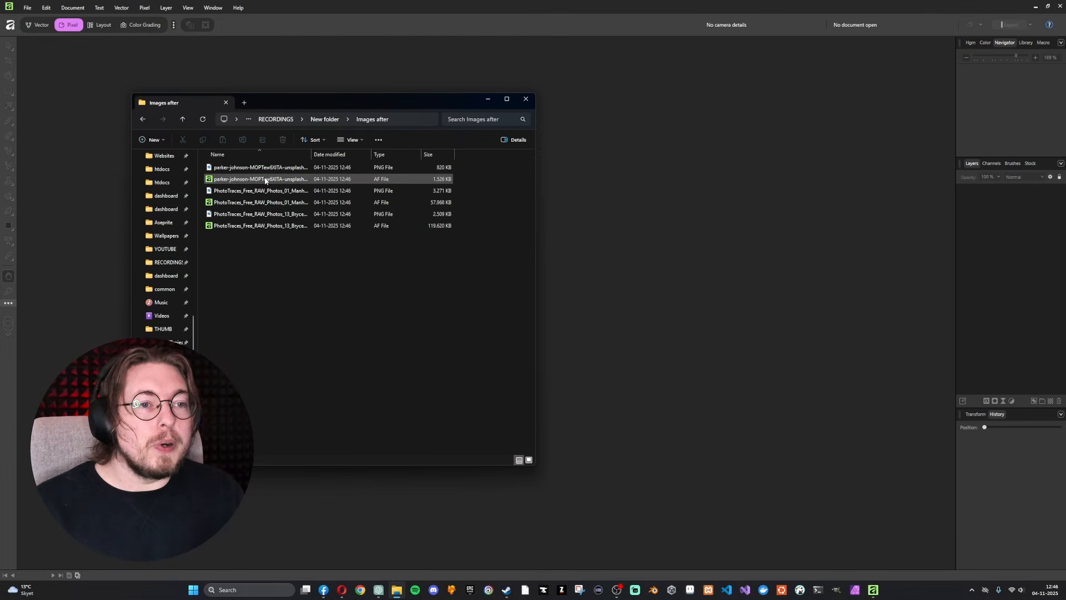
# - View the processed portrait PNG and the PhotoTraces 01 Manhattan PNG from the Images after folder, closing each preview
pyautogui.click(261, 171)
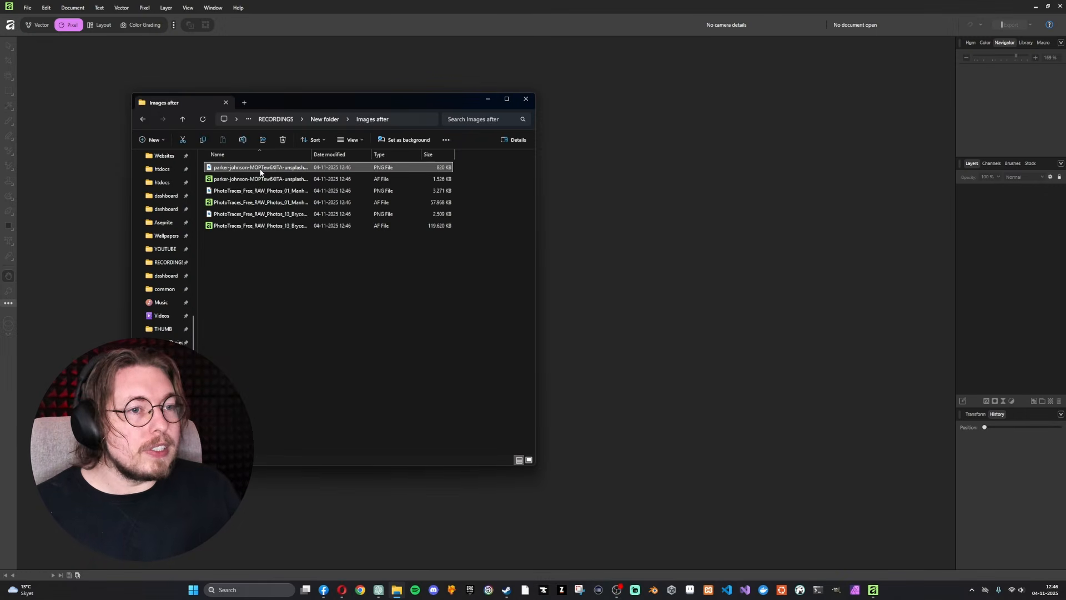
pyautogui.doubleClick(261, 171)
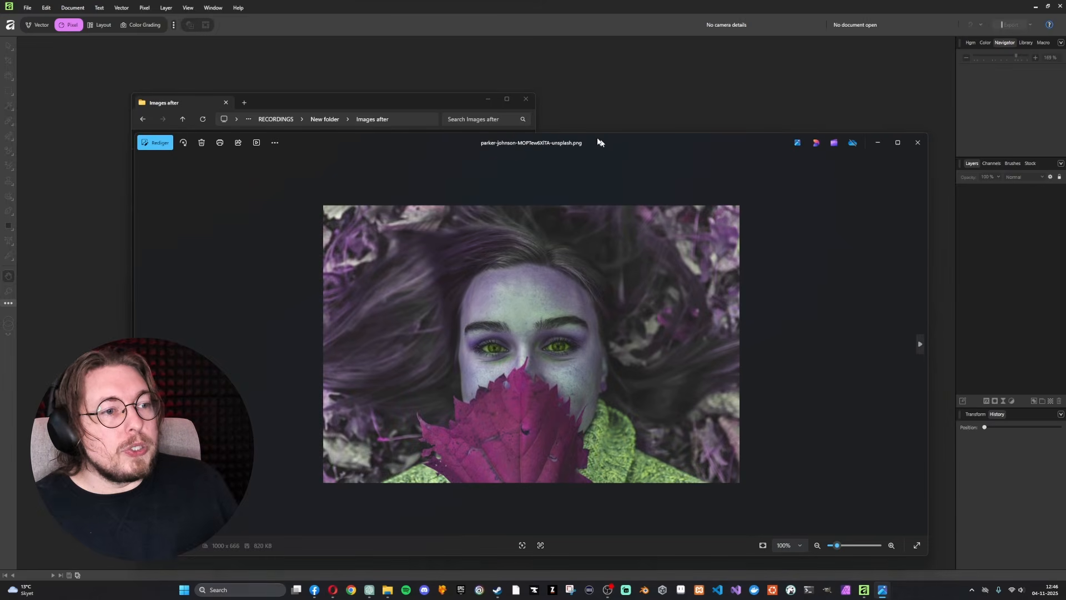
pyautogui.moveTo(598, 142); pyautogui.dragTo(506, 31)
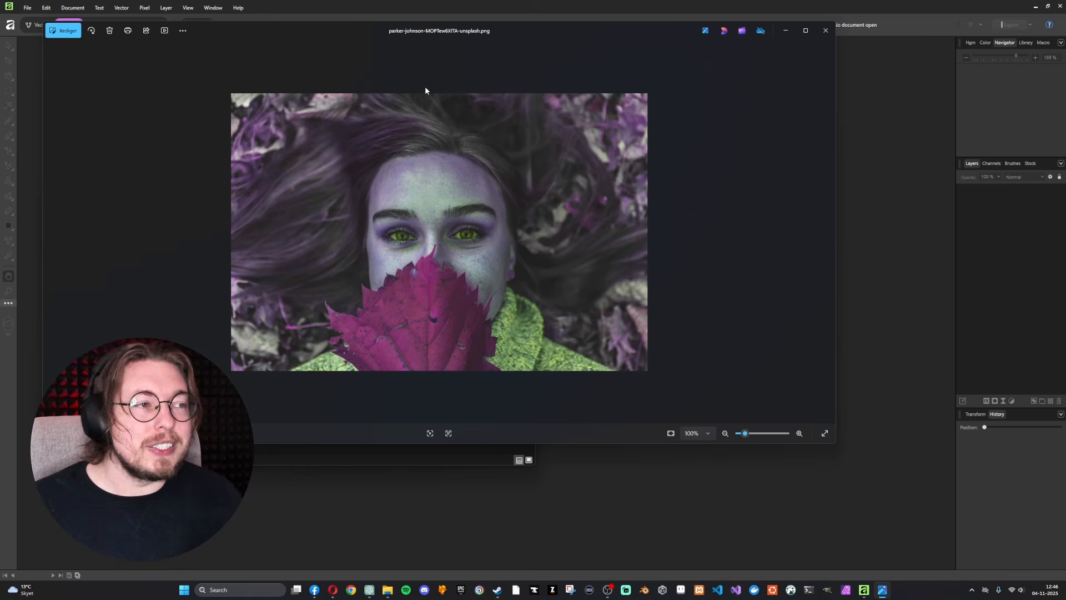
pyautogui.click(827, 30)
pyautogui.click(246, 194)
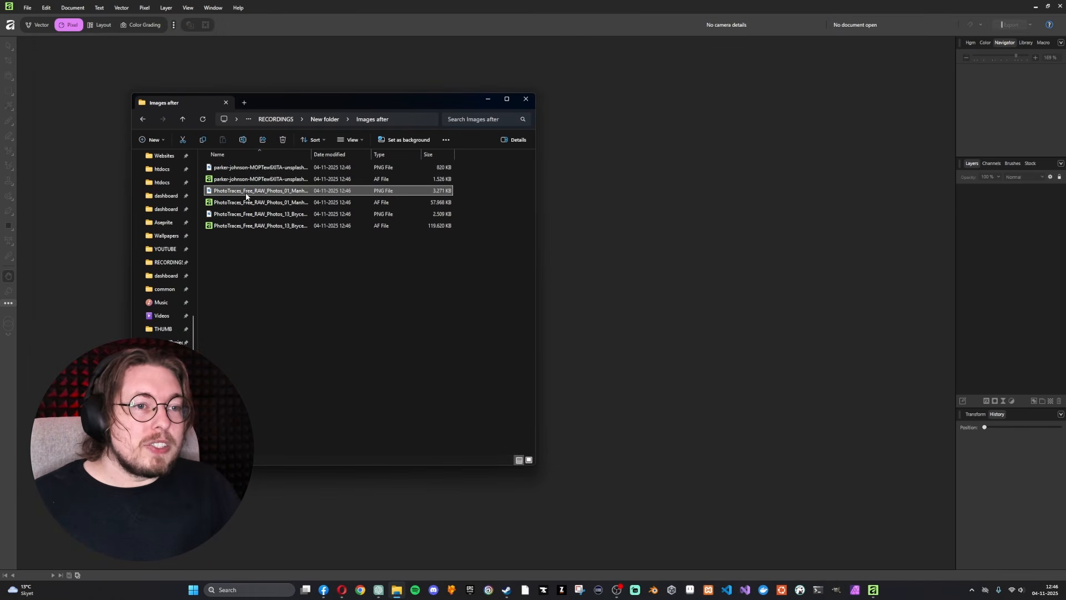
pyautogui.doubleClick(246, 194)
pyautogui.click(827, 29)
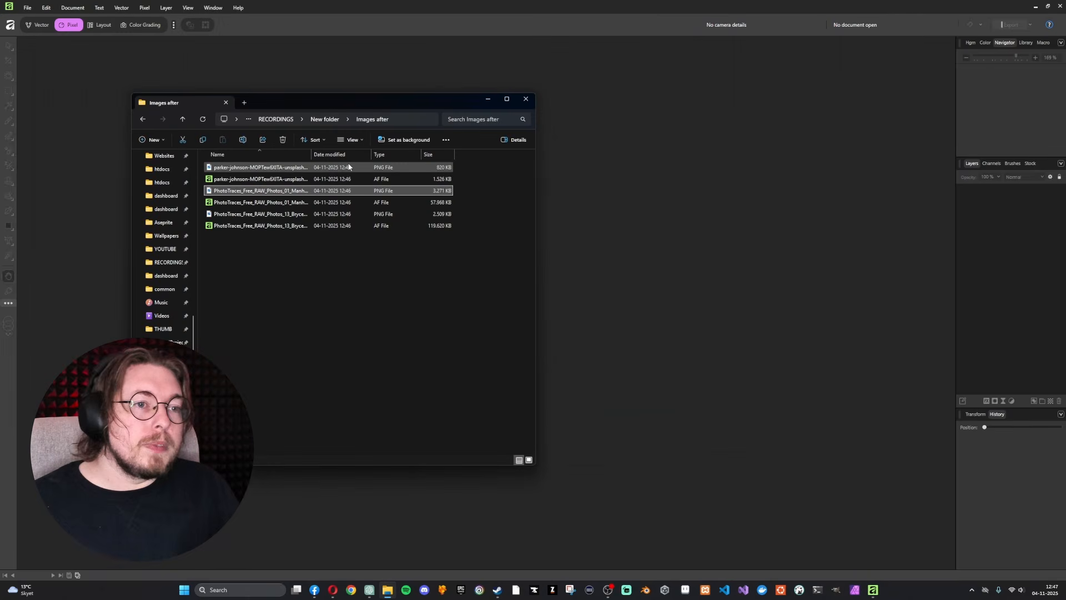
# - Open the processed portrait's AF file in Affinity and dock the Macro and Library panels together beside the tools
pyautogui.doubleClick(270, 181)
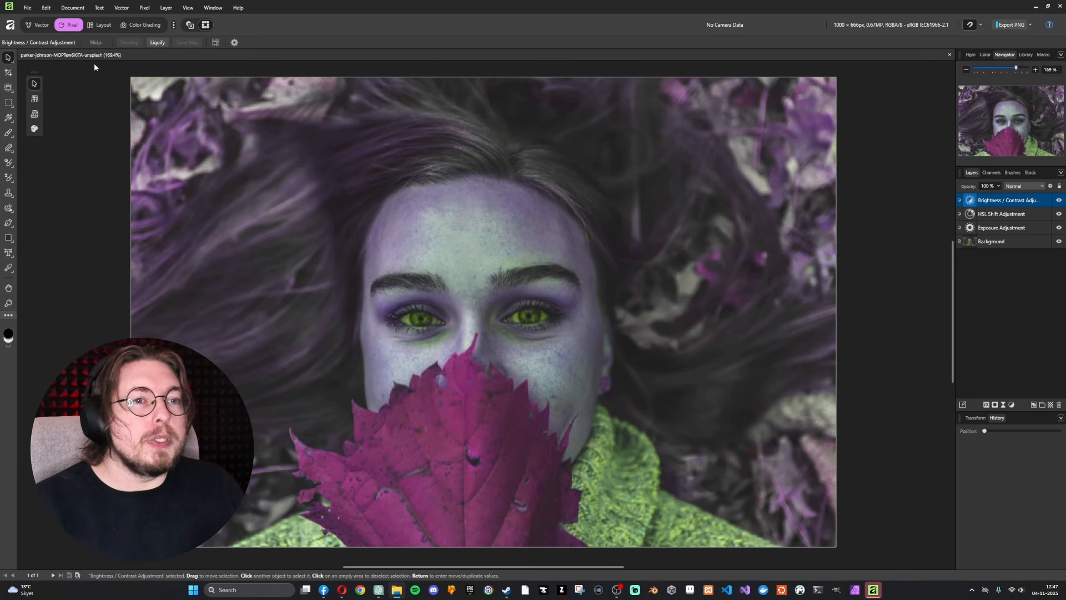
pyautogui.moveTo(1042, 55); pyautogui.dragTo(23, 148)
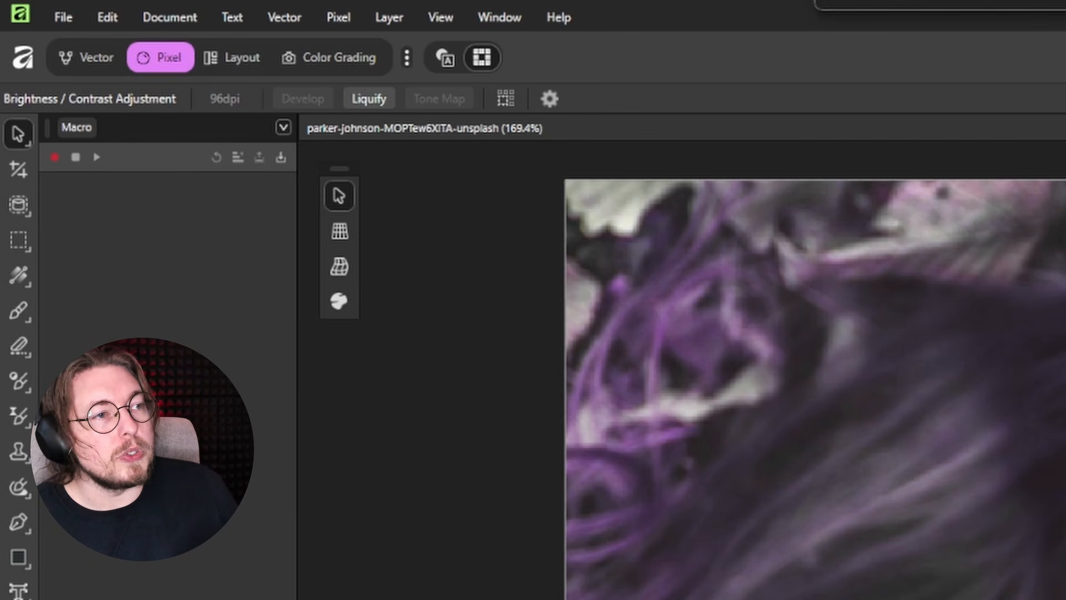
pyautogui.moveTo(1065, 128); pyautogui.dragTo(137, 130)
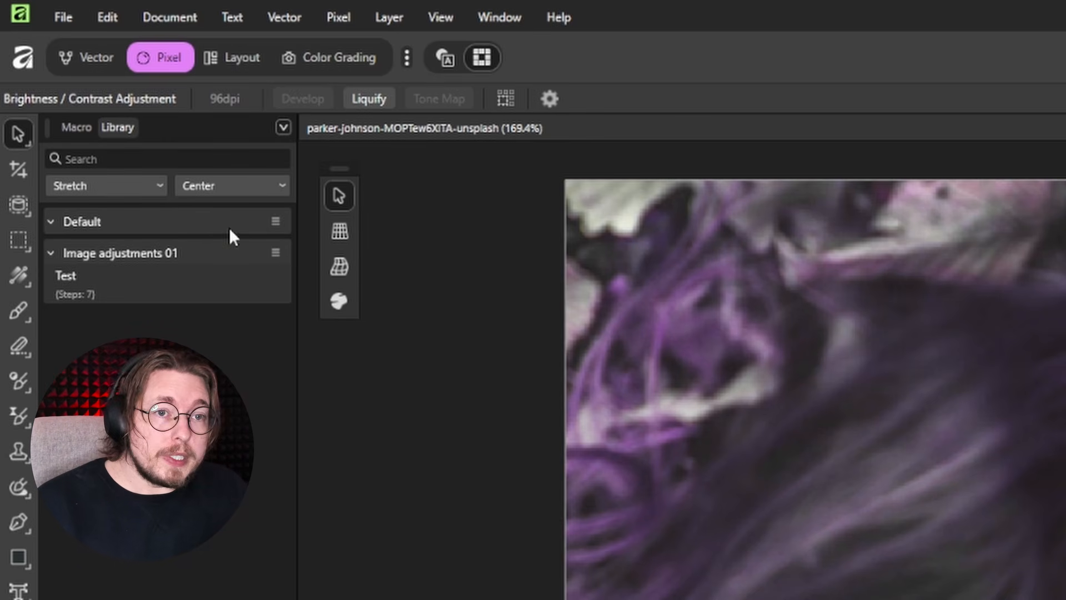
# - Set the macro library's alignment option to No alignment and its scaling option to No scale
pyautogui.click(121, 186)
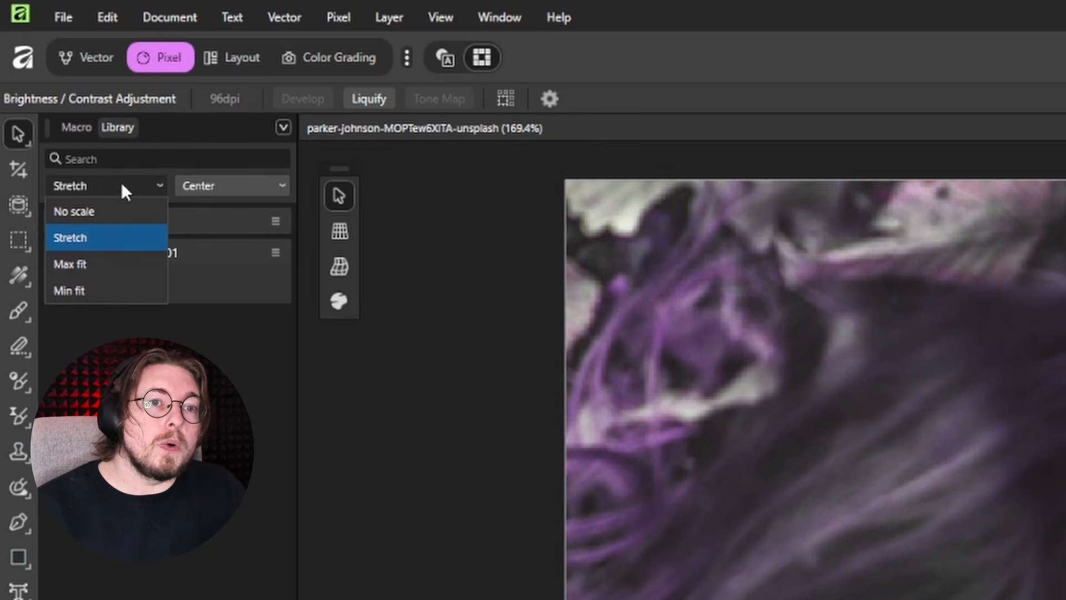
pyautogui.click(276, 189)
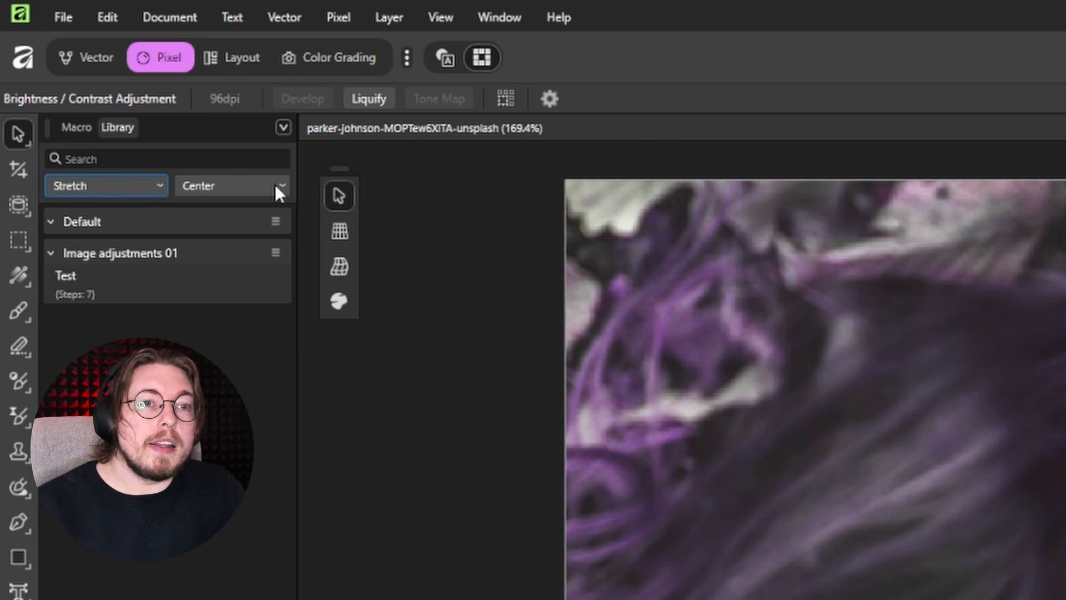
pyautogui.click(277, 190)
pyautogui.click(232, 211)
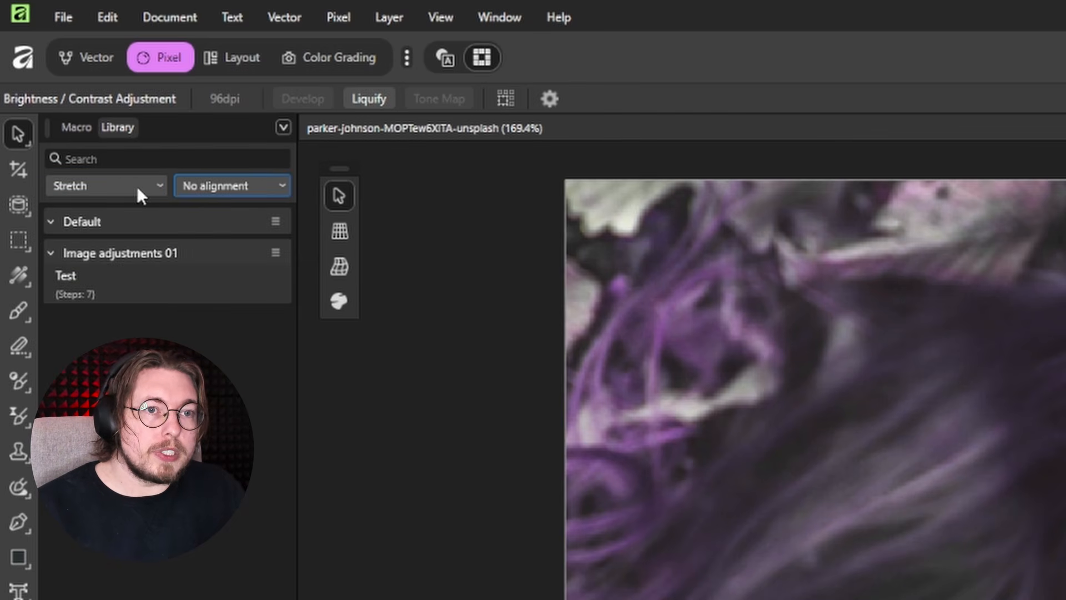
pyautogui.click(137, 186)
pyautogui.click(109, 210)
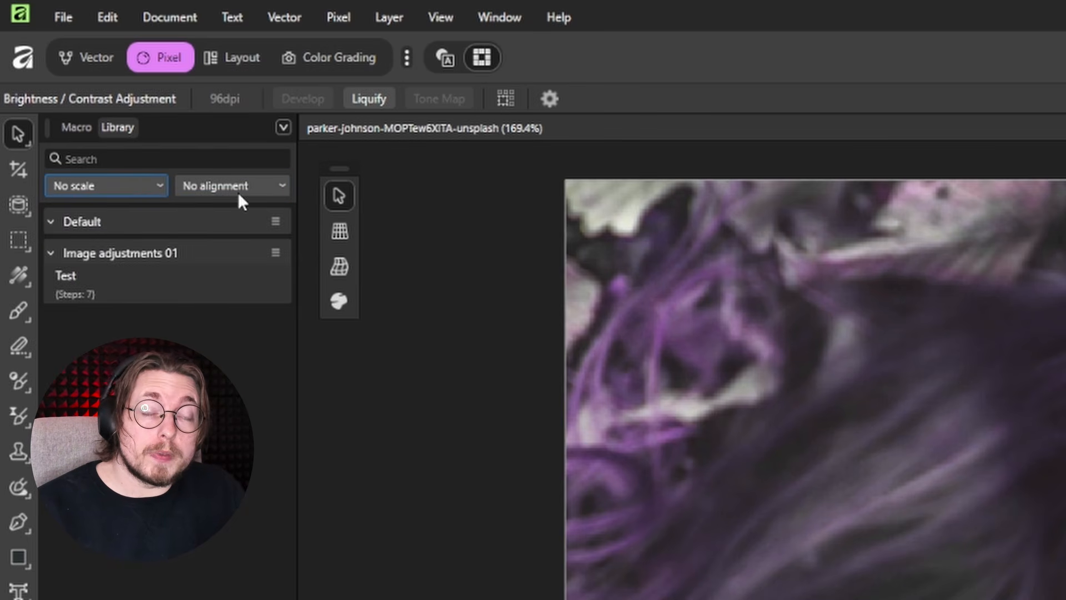
pyautogui.click(127, 185)
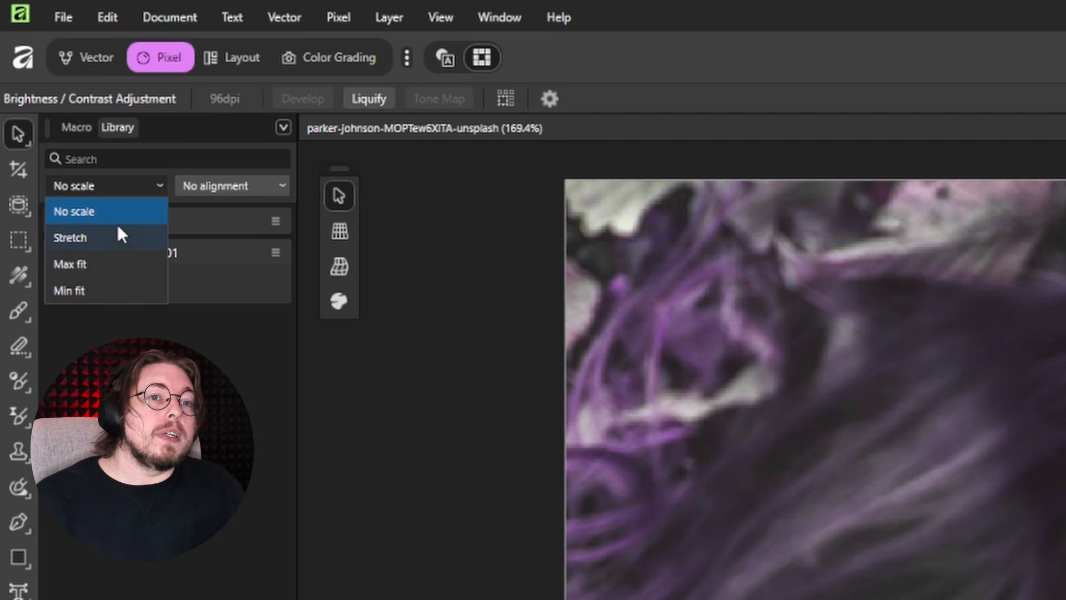
pyautogui.click(123, 191)
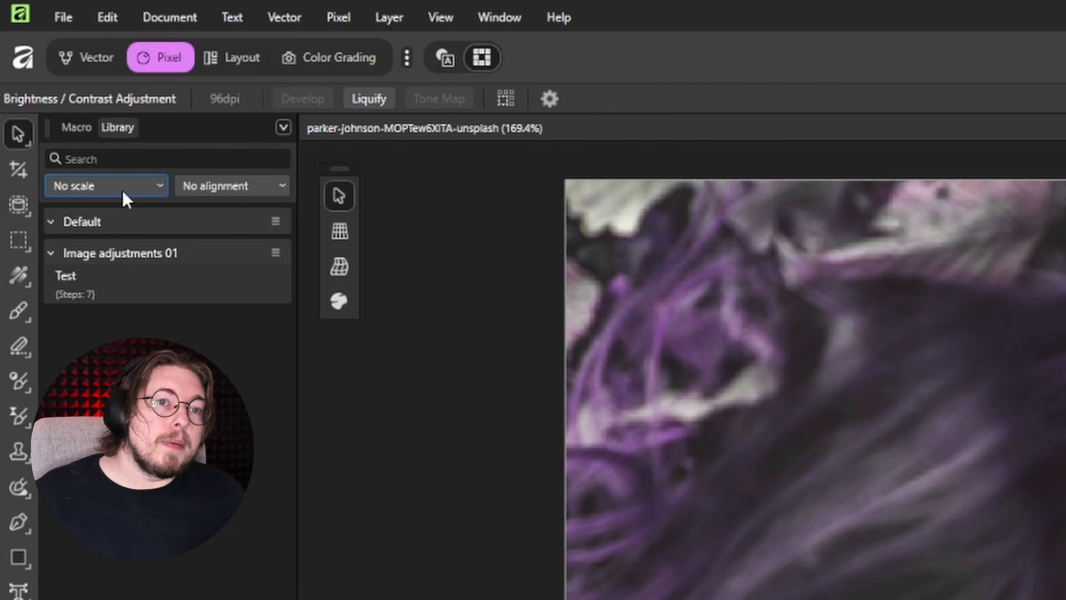
pyautogui.click(121, 188)
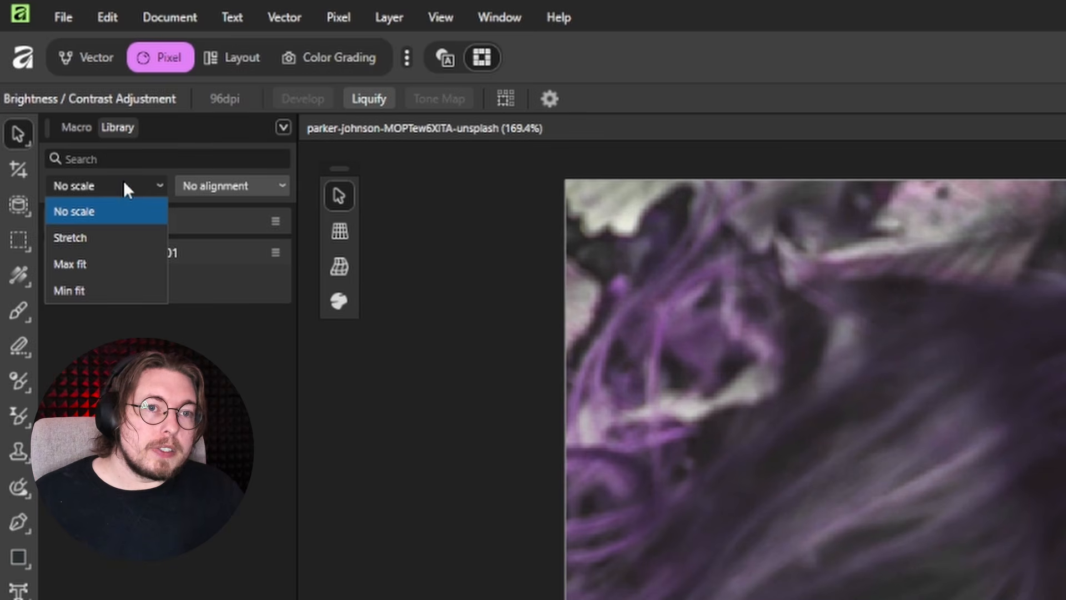
pyautogui.click(123, 183)
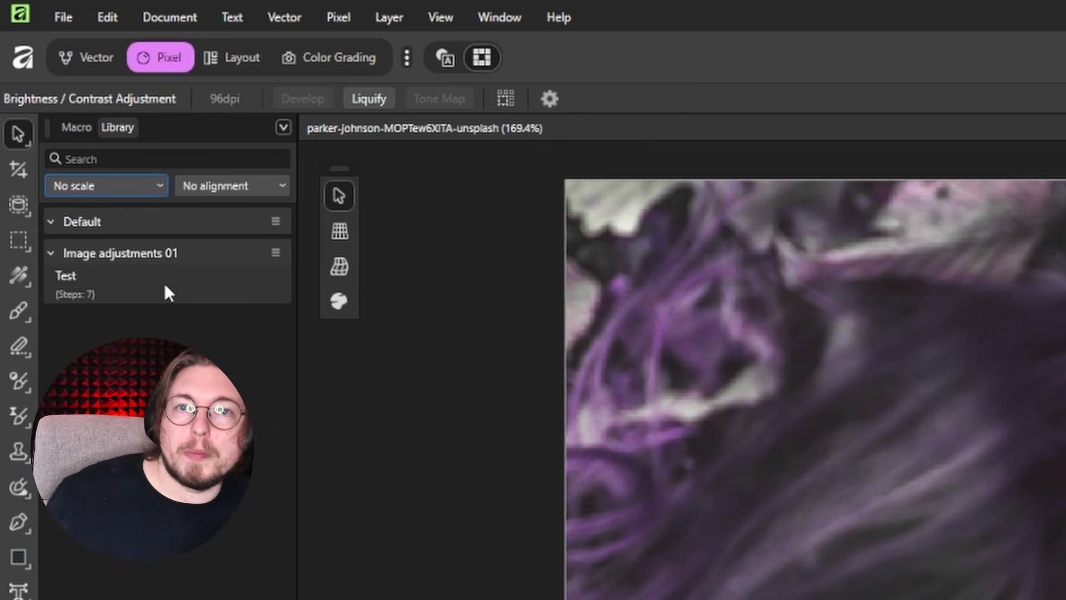